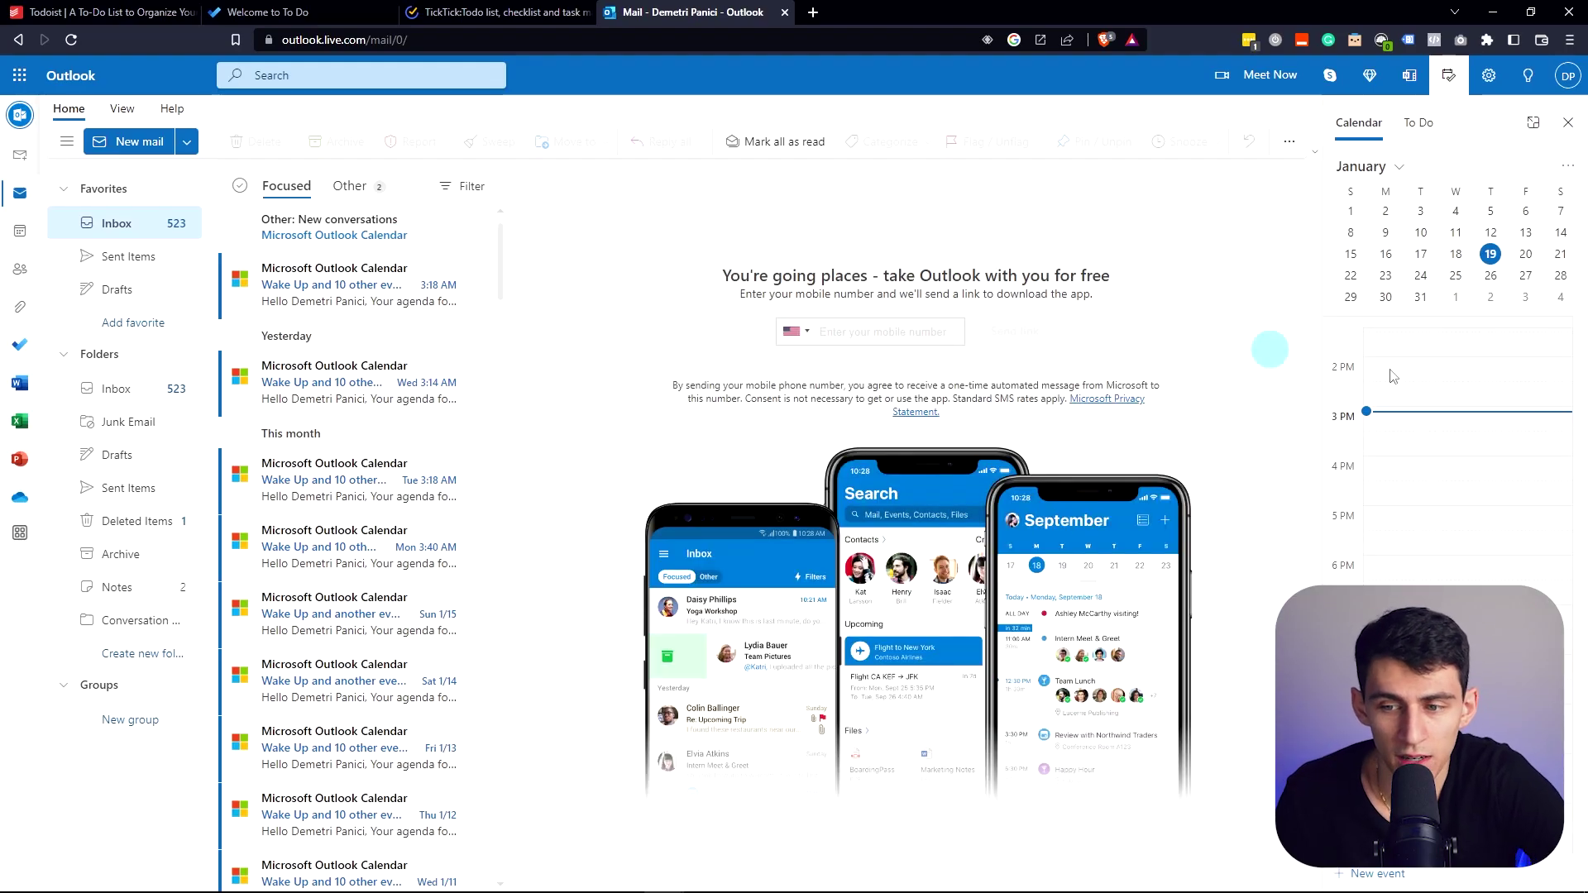
Bring up the actions for the latest agenda email, then jump over to Microsoft To Do
scroll(1466, 422, "up", 10)
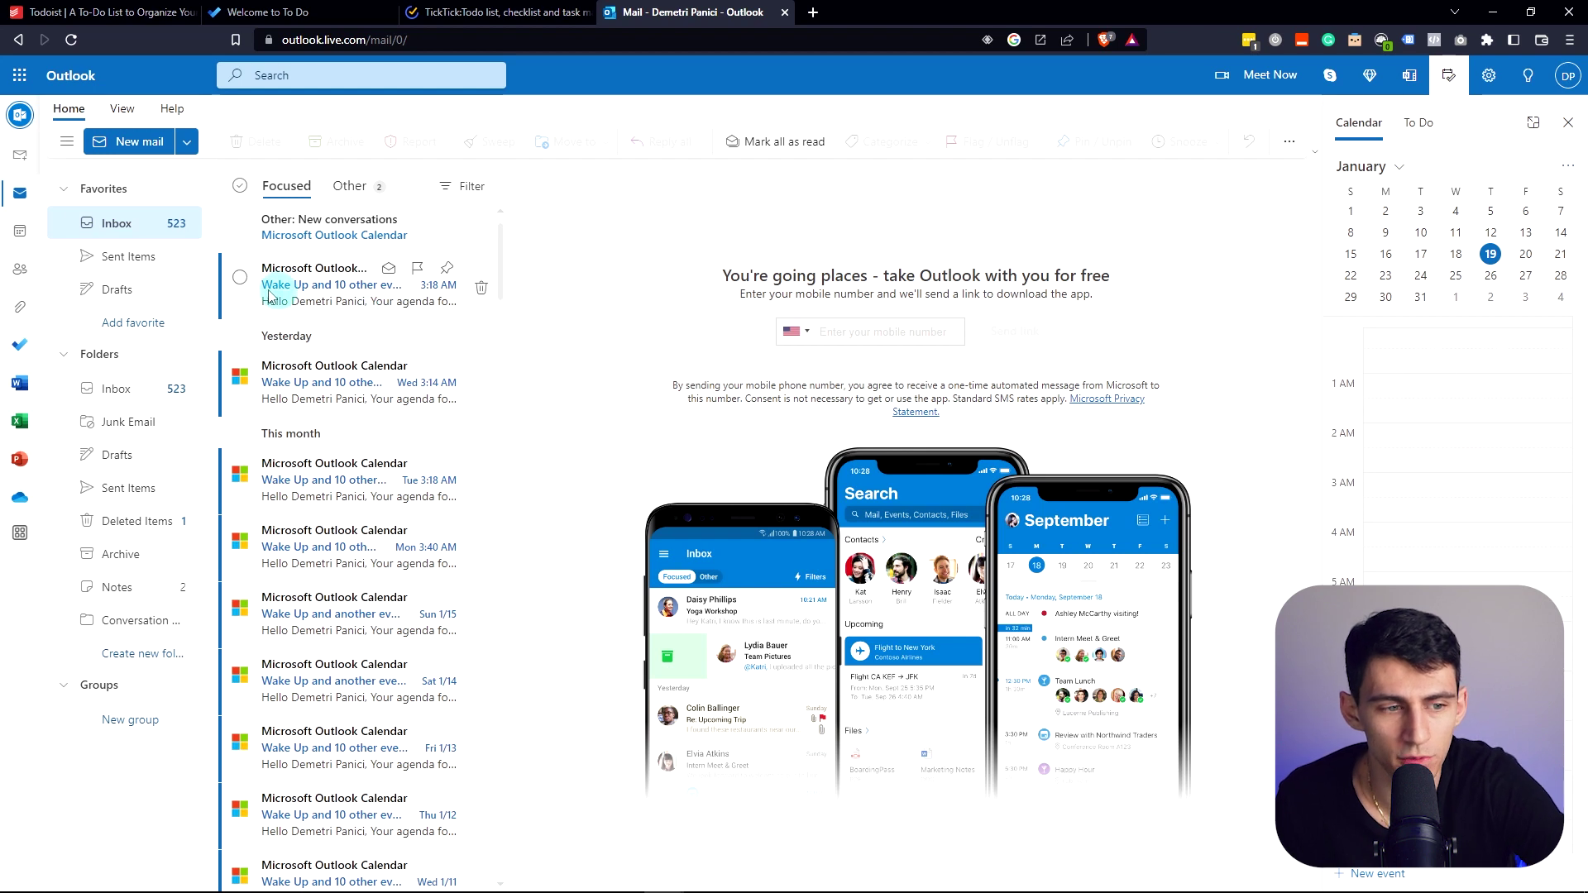
right_click(333, 291)
mouse_move(434, 399)
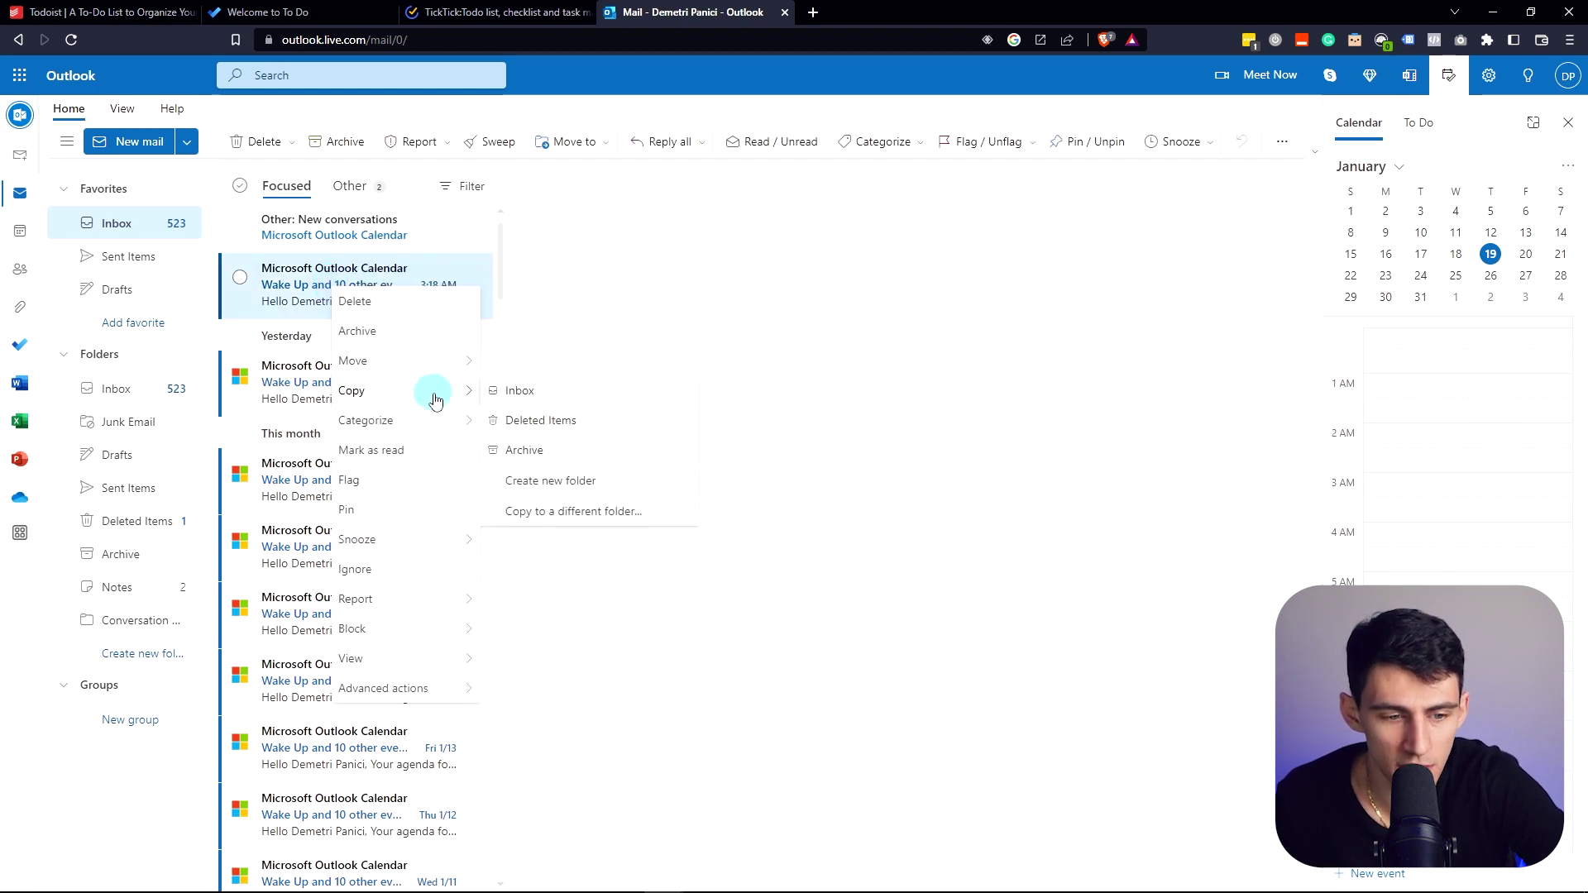
left_click(32, 348)
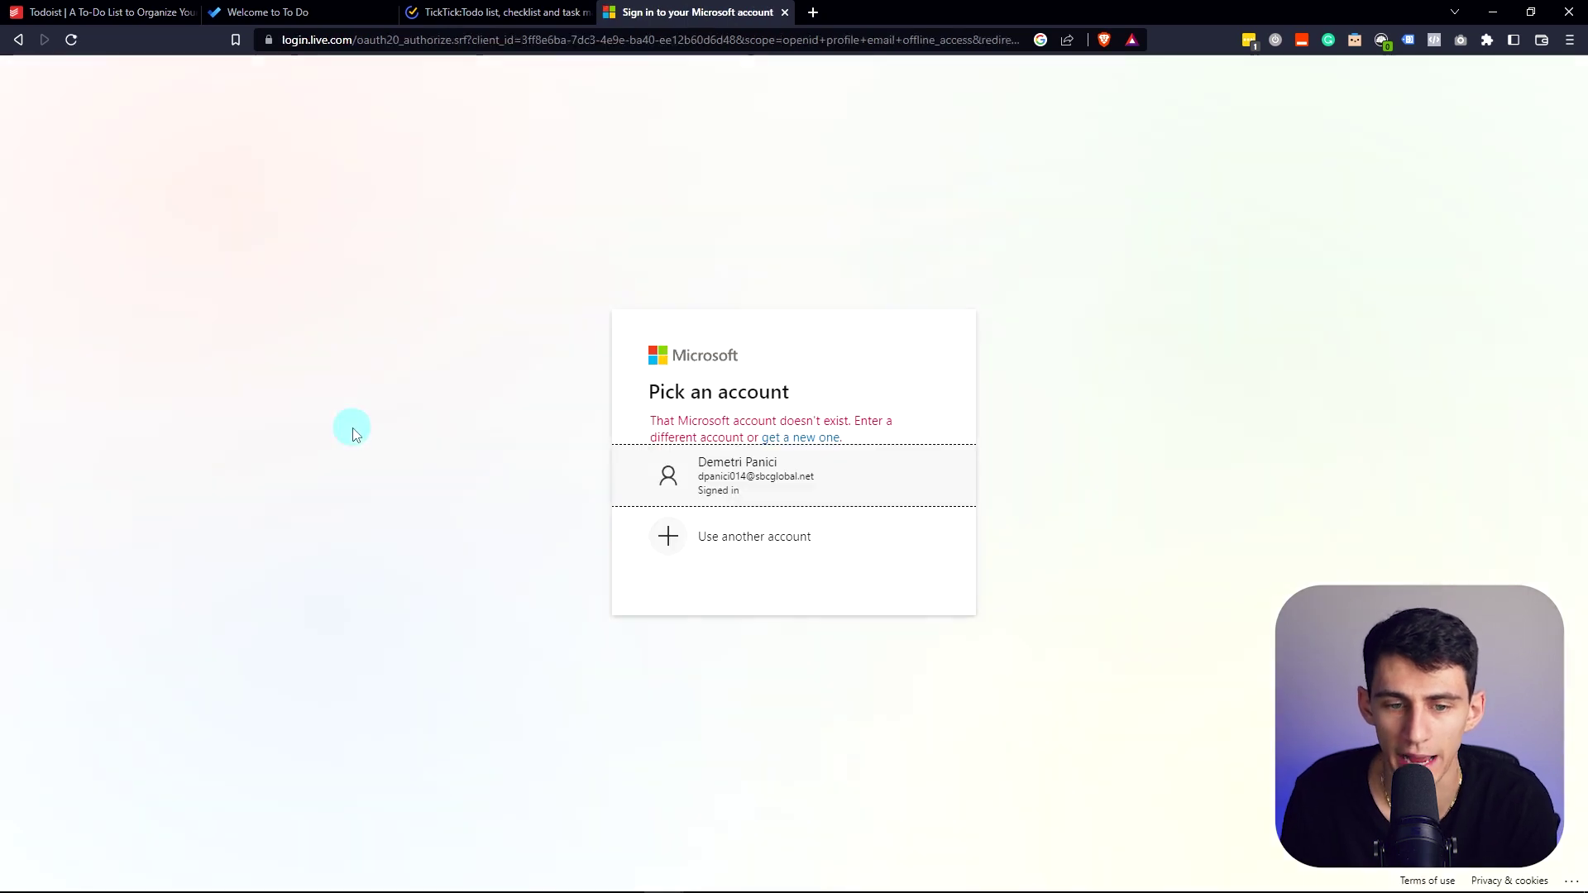
Back in the mailbox, show the To Do pane and make the earlier agenda email a task
key("alt+Left")
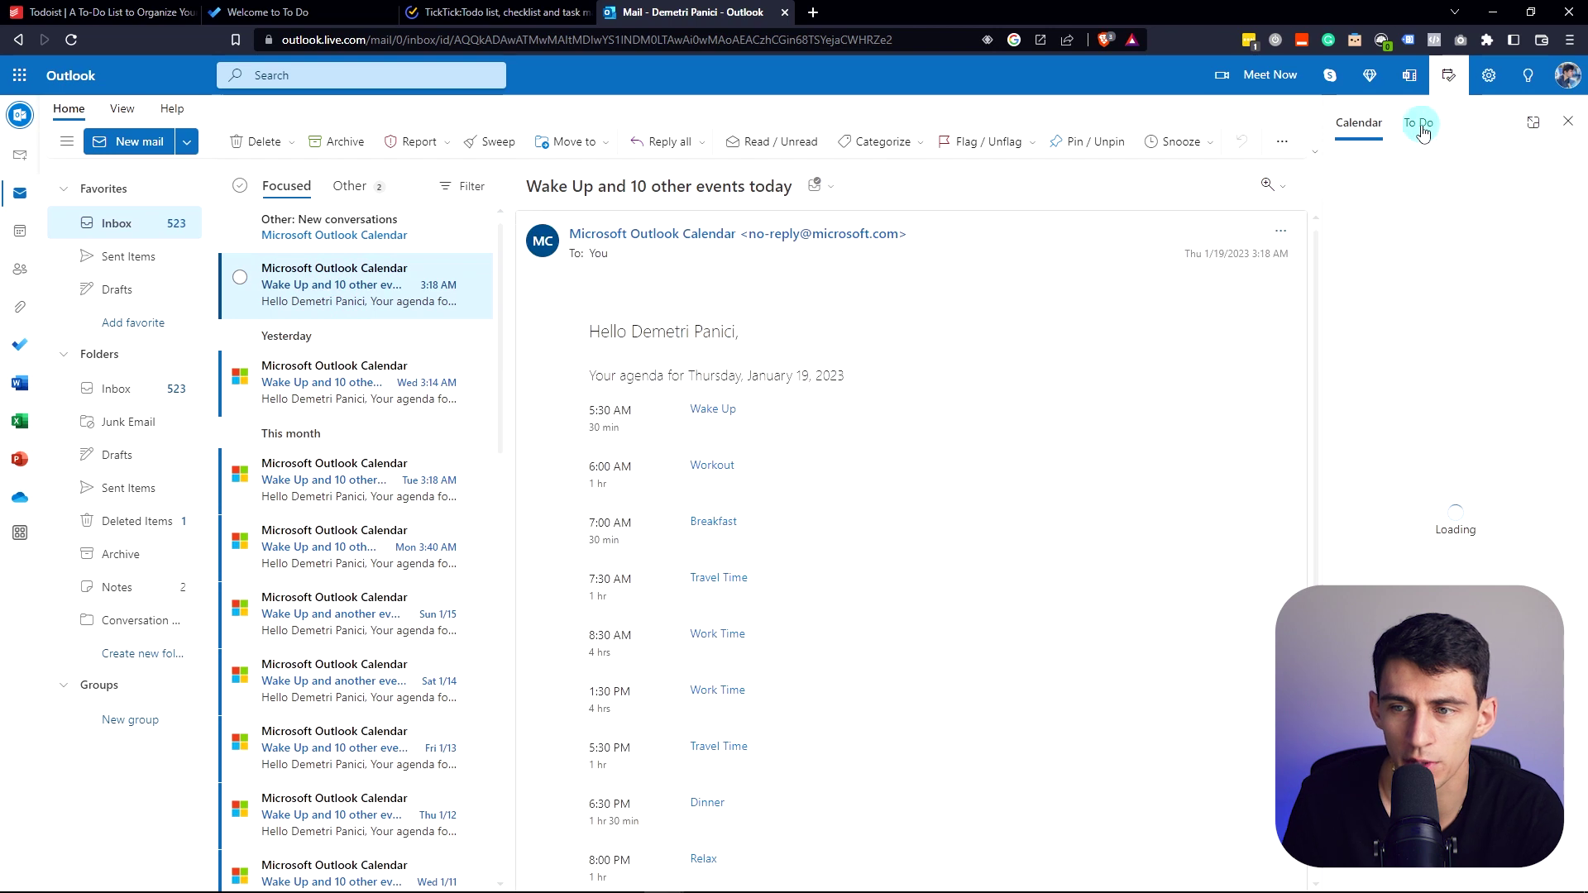
left_click(1418, 122)
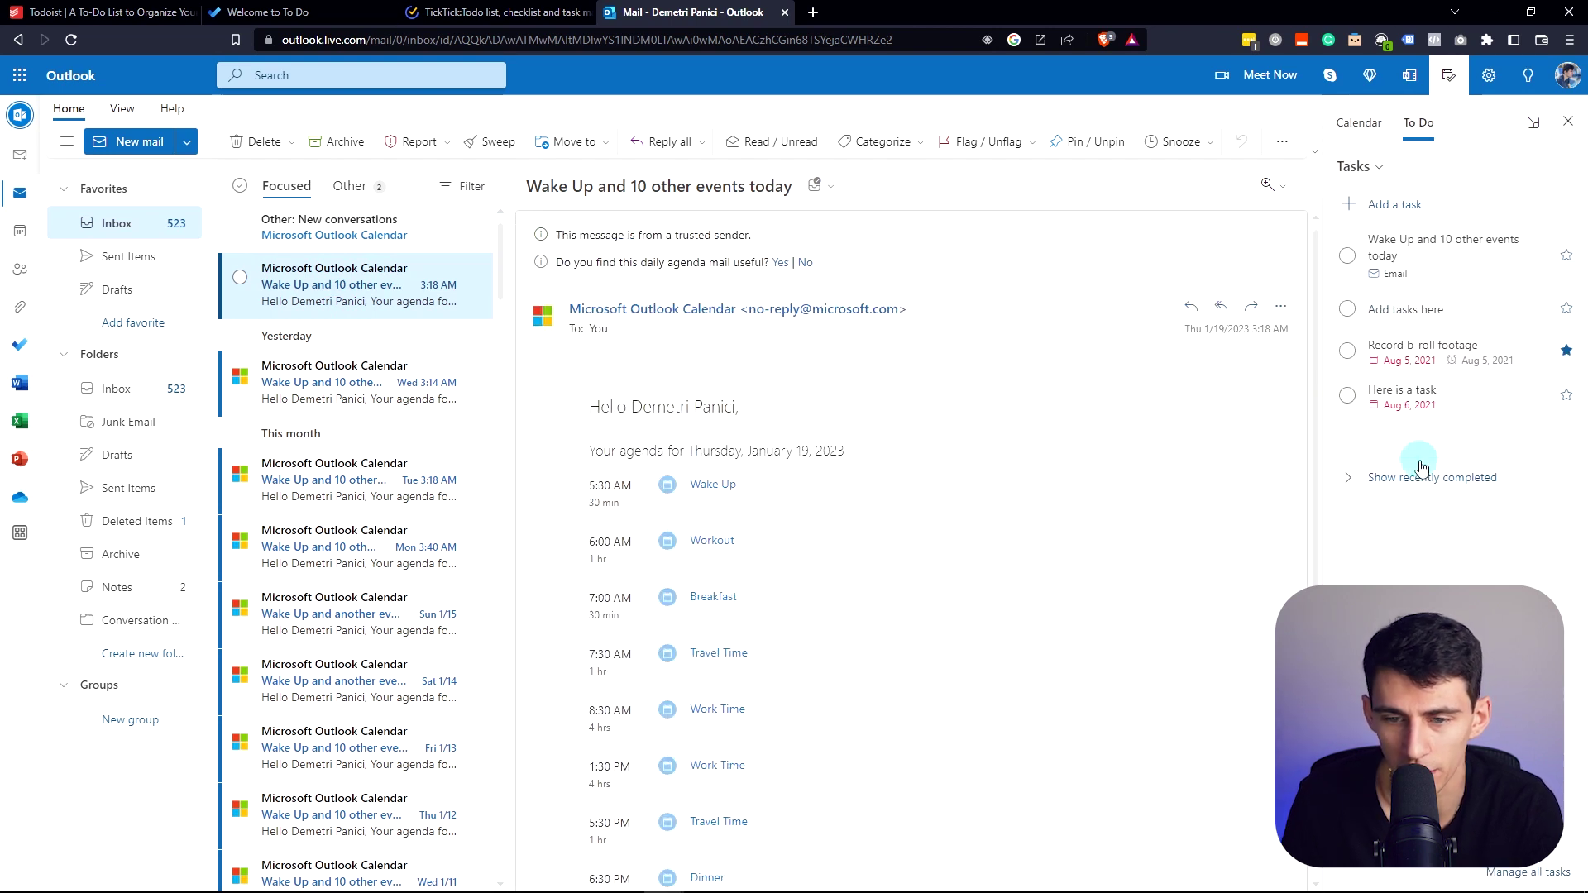
right_click(397, 481)
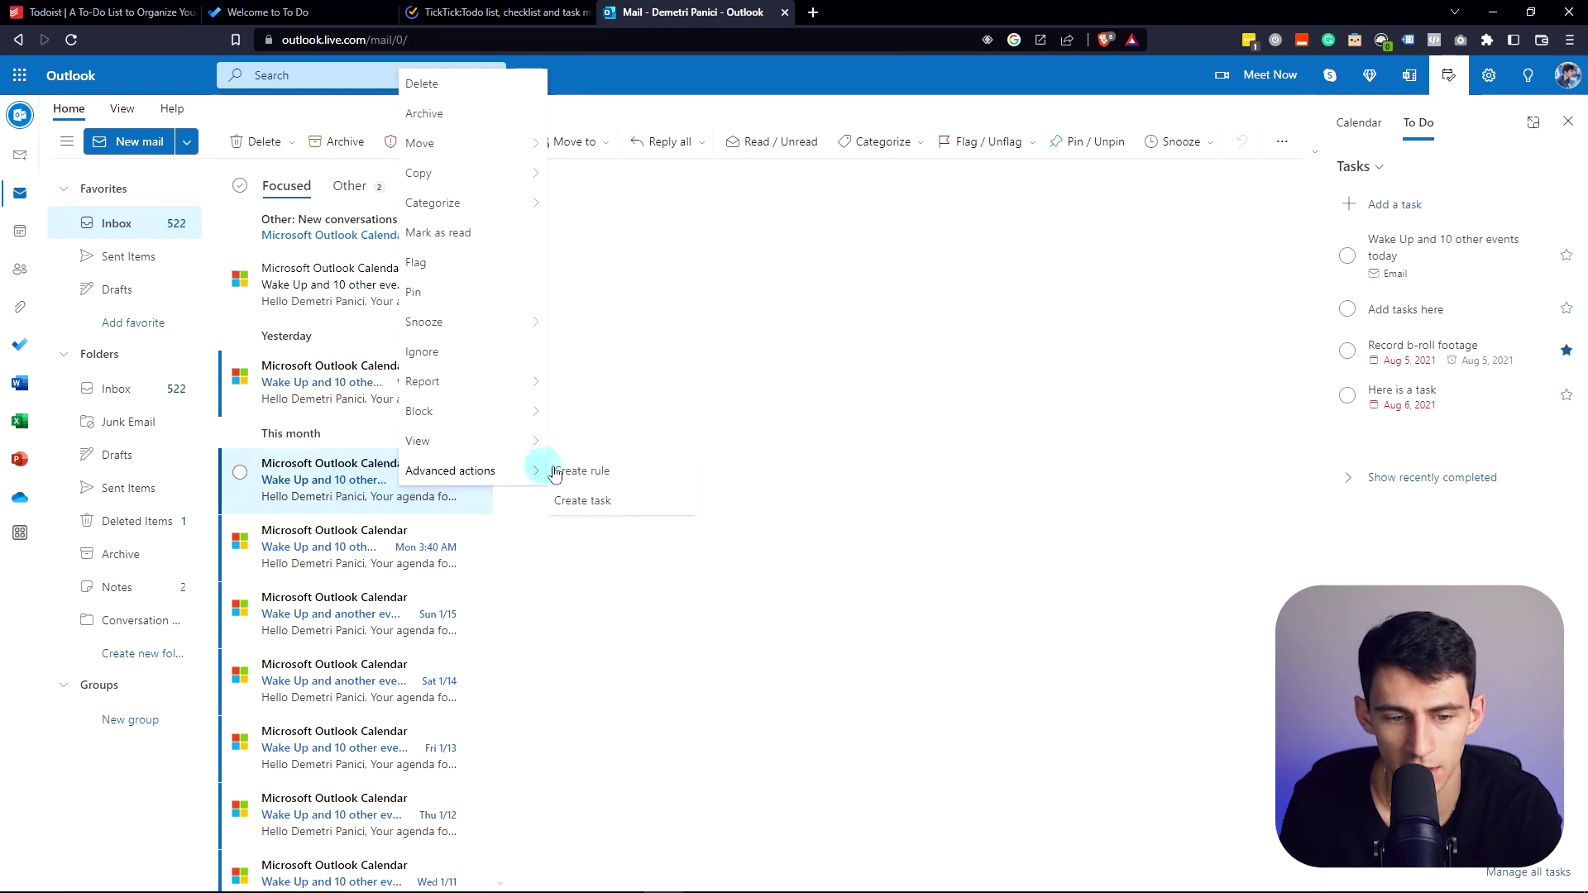
left_click(601, 489)
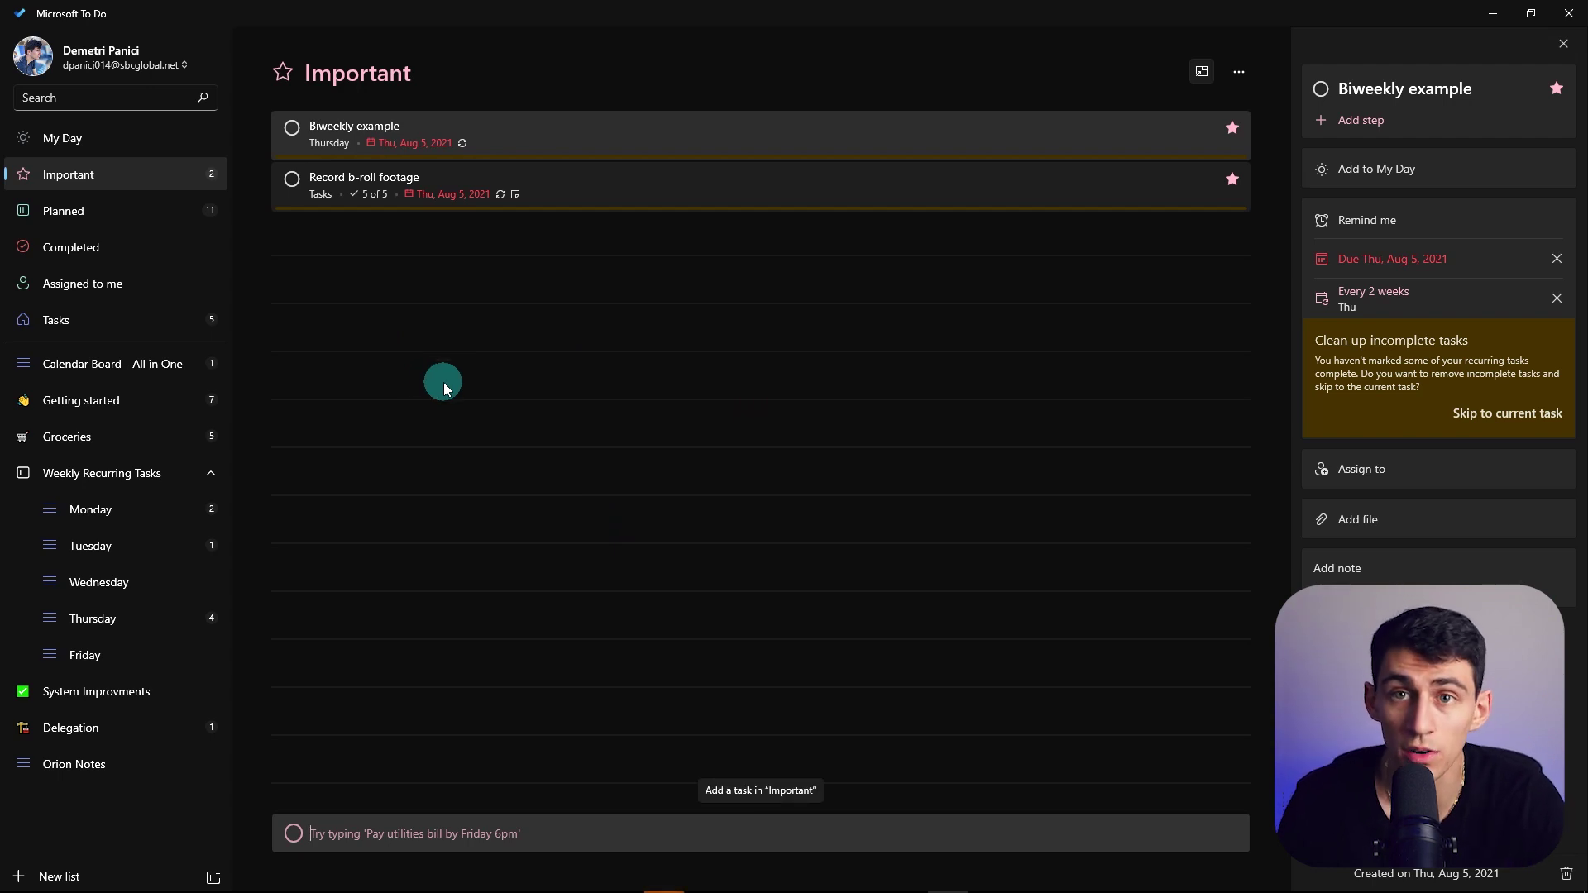
Browse the Planned, Monday and Important lists, briefly opening Assign to on the Biweekly example task
left_click(124, 210)
left_click(83, 510)
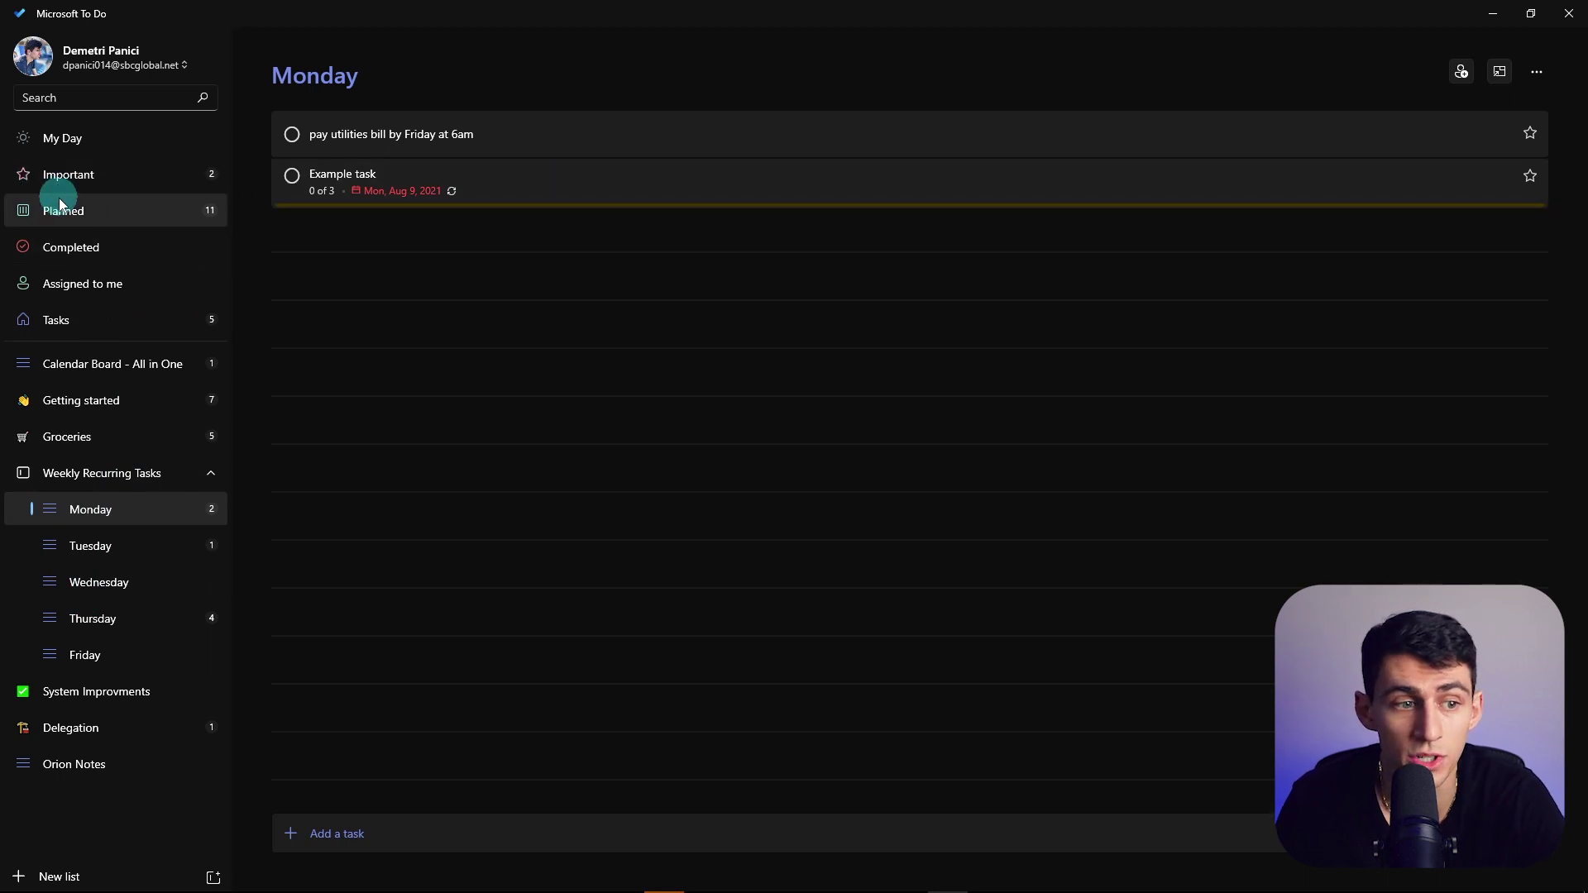
left_click(67, 173)
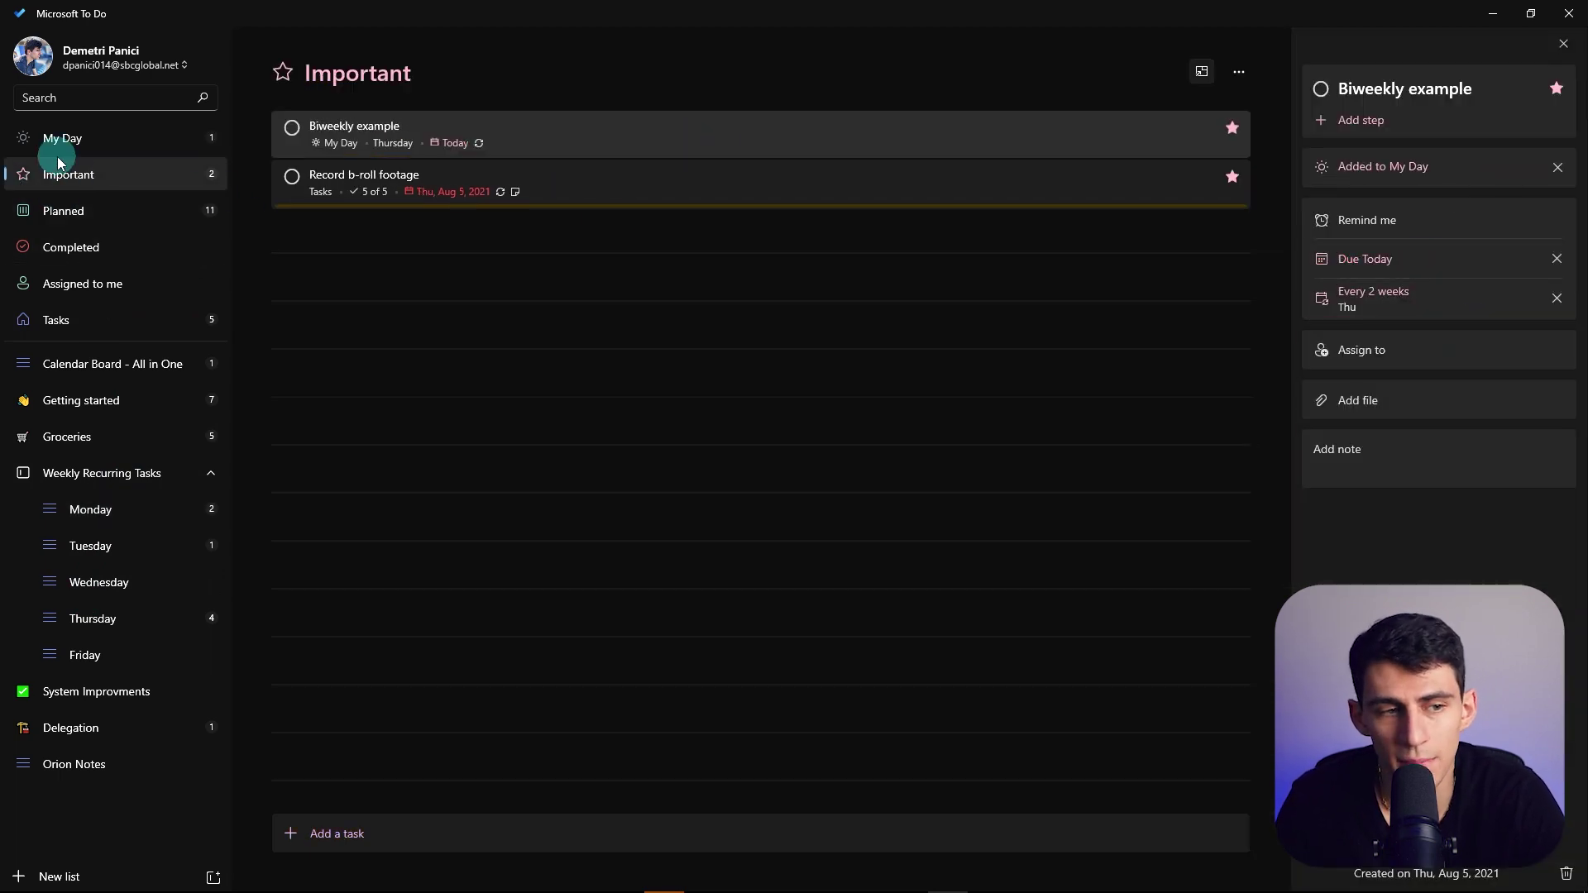
left_click(1423, 353)
left_click(868, 558)
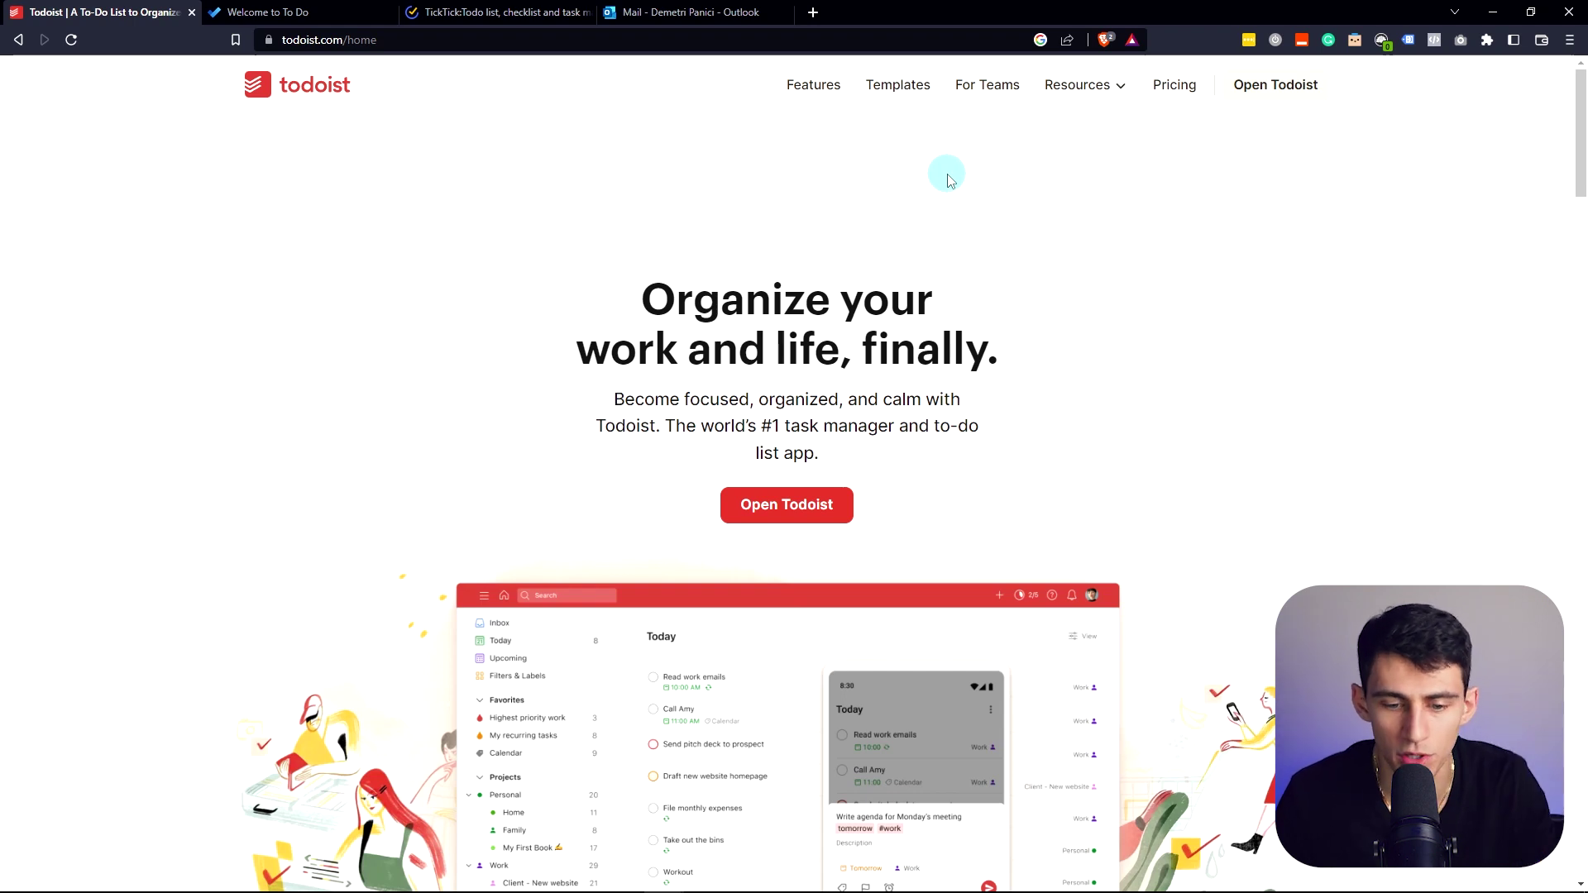
Scroll down the todoist.com home page
scroll(948, 177, "down", 8)
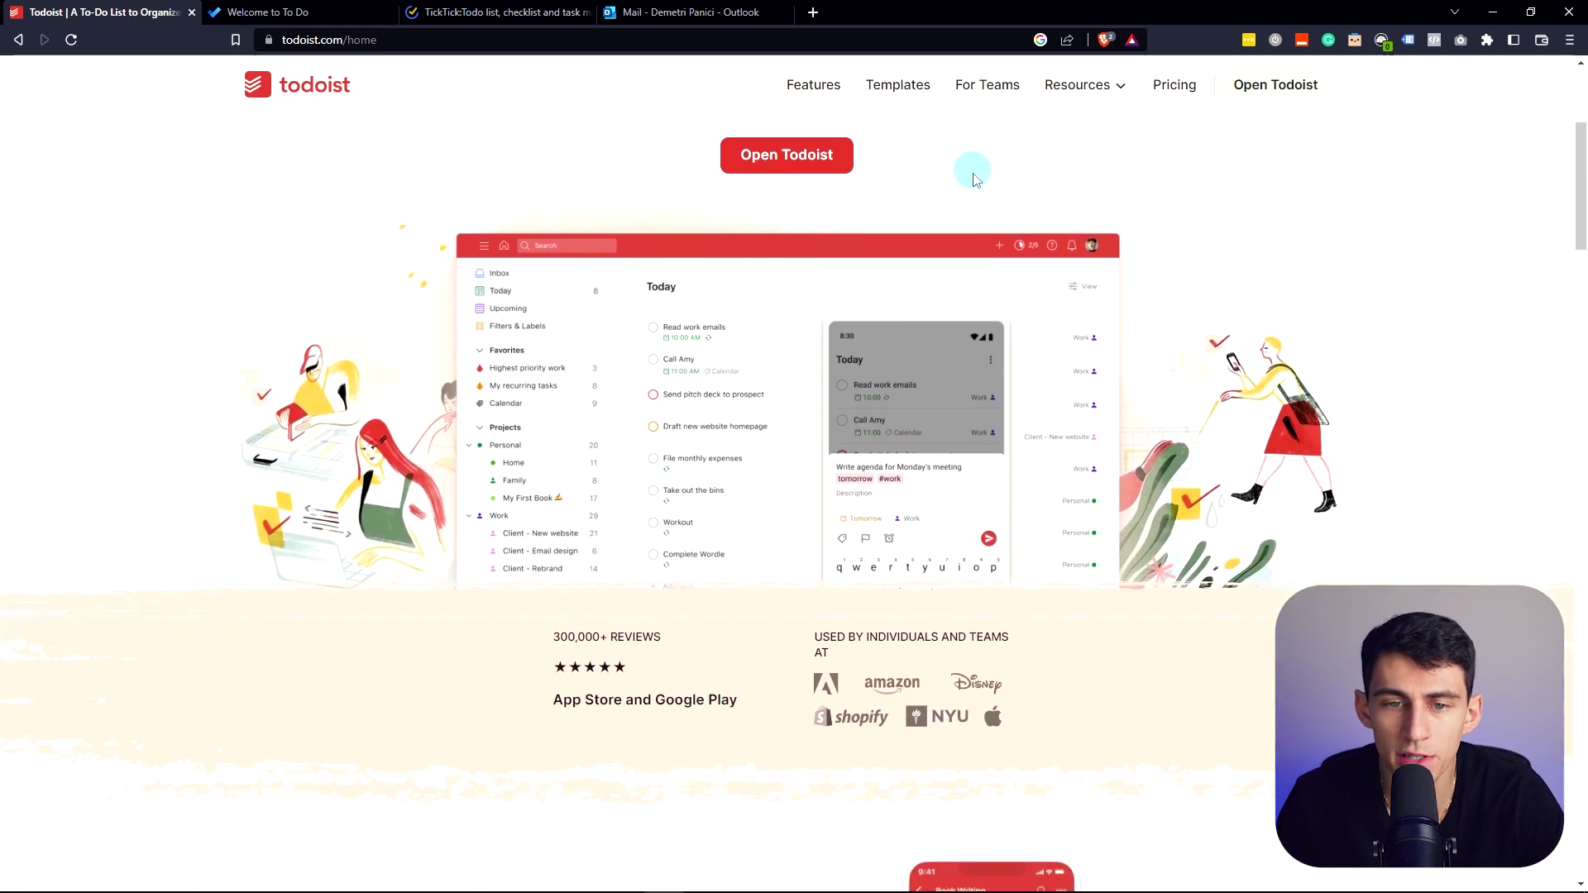
scroll(972, 205, "down", 4)
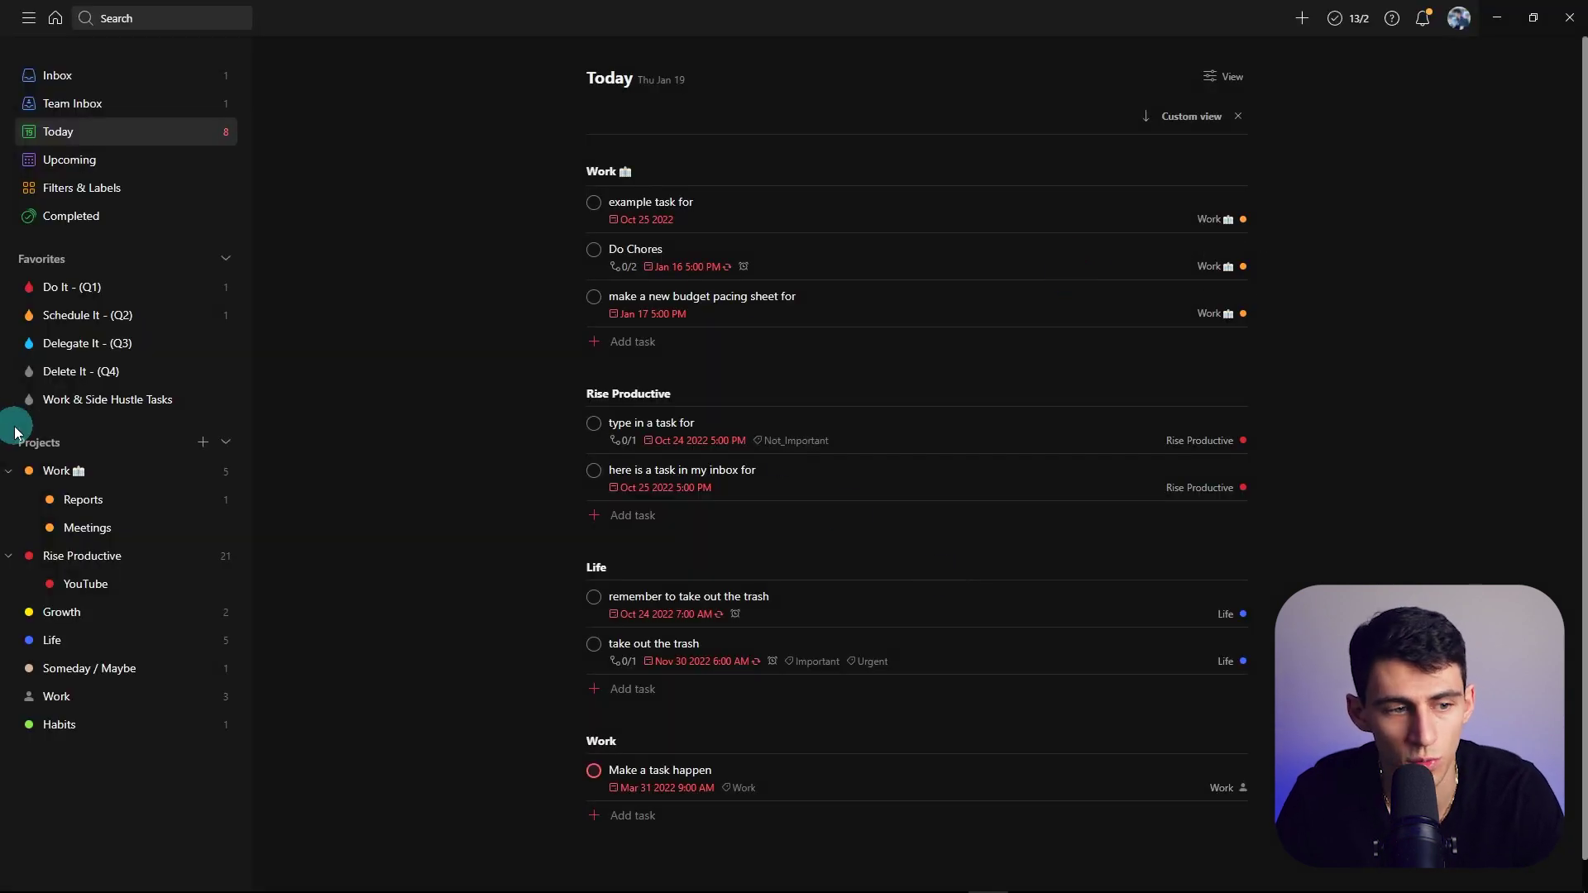
Switch the Today view to the Board layout, then go to the Inbox and start a new task
left_click(1230, 77)
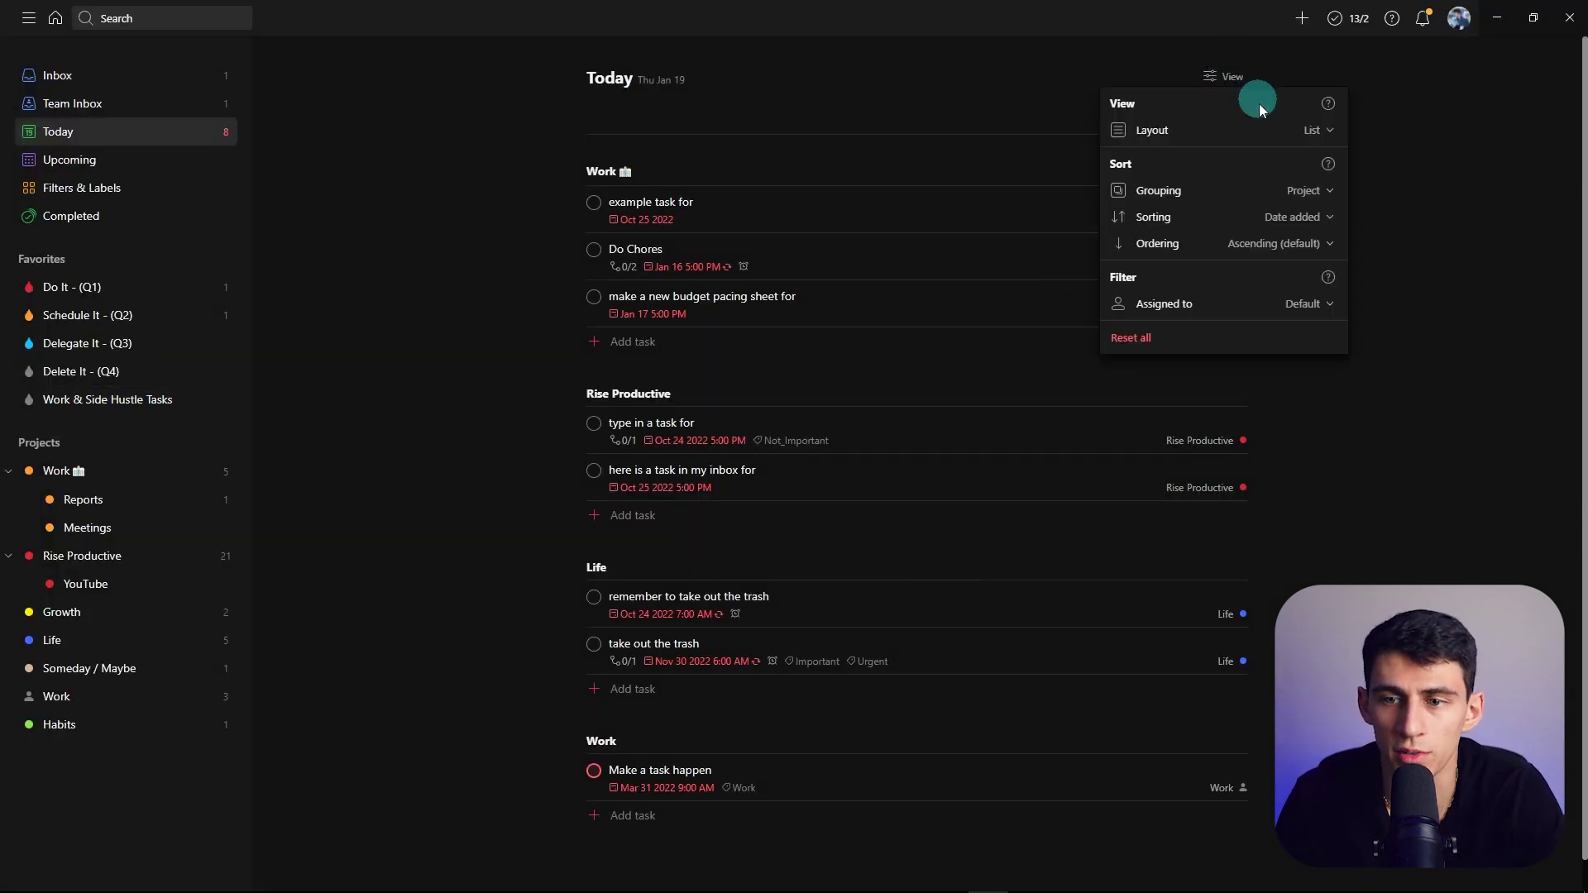
left_click(1247, 131)
left_click(1261, 166)
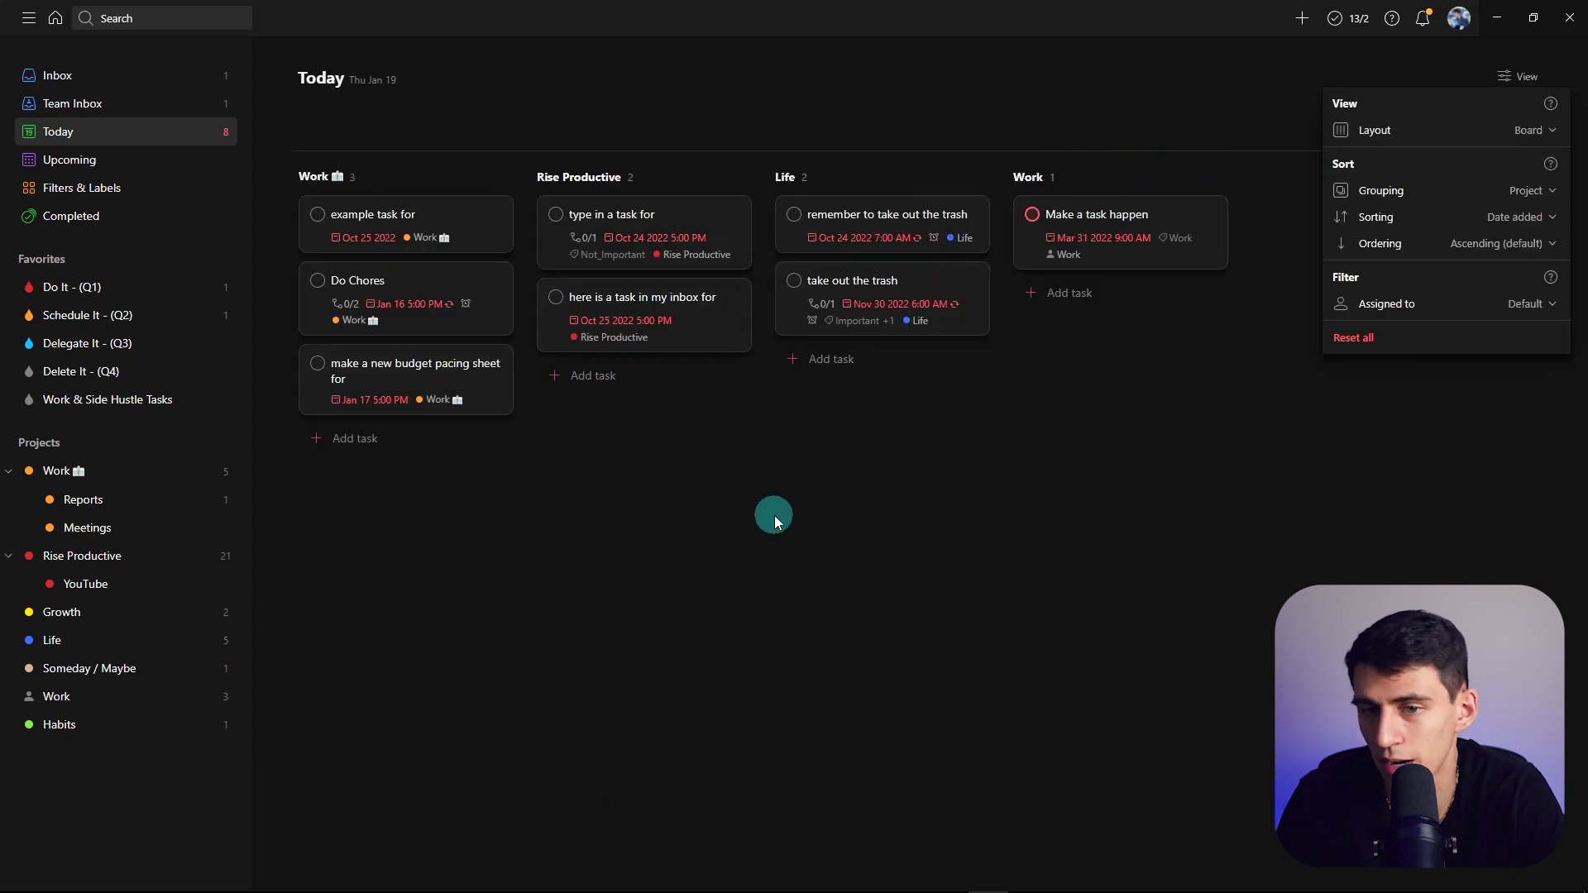
left_click(775, 521)
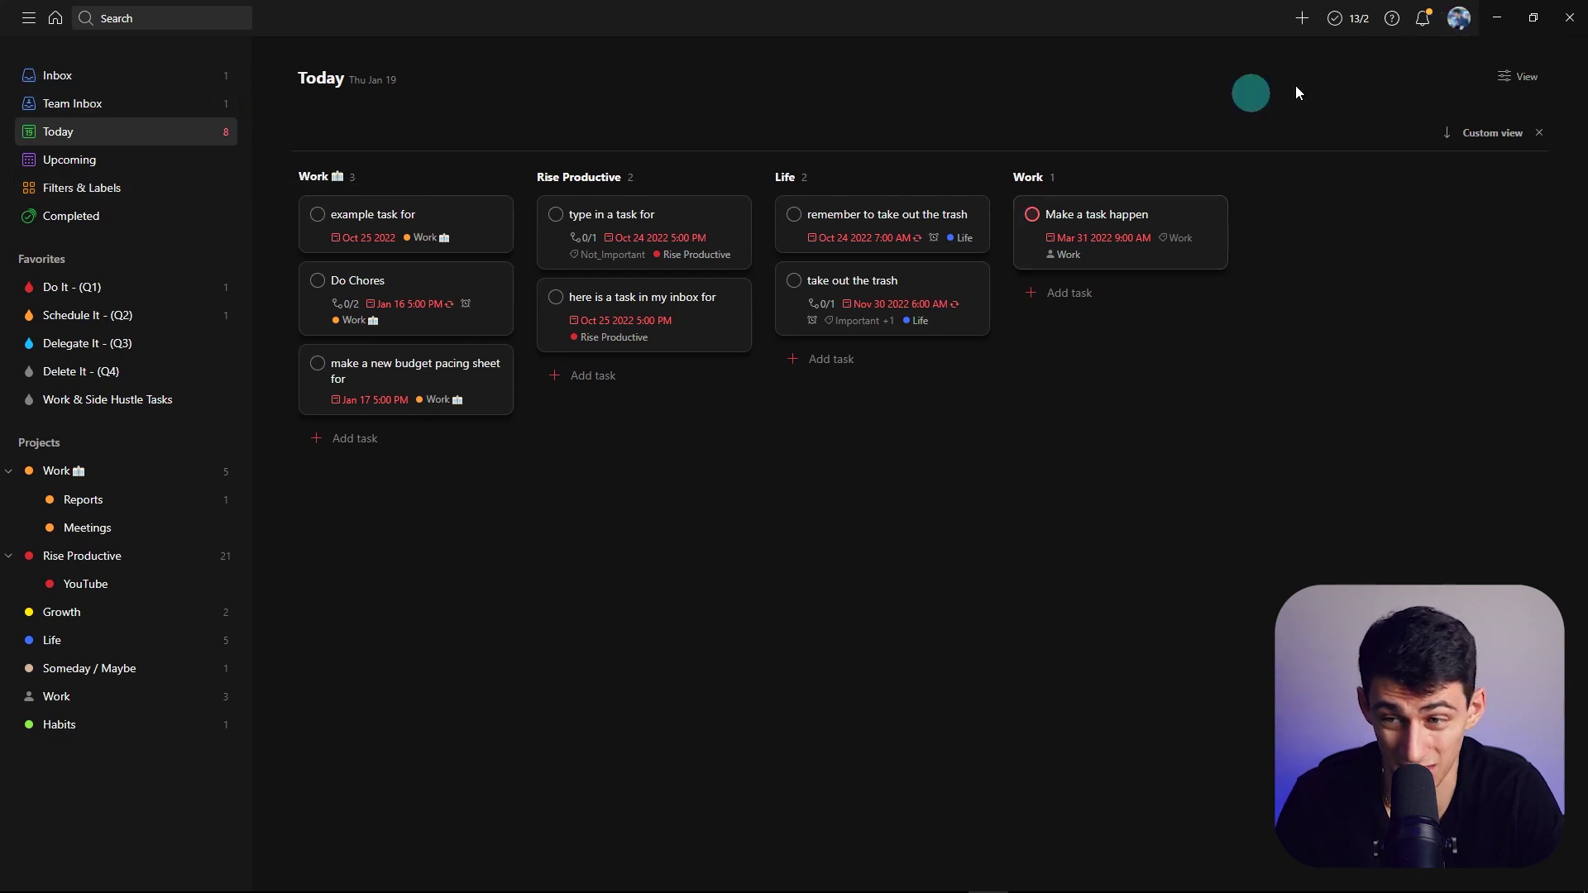
left_click(140, 77)
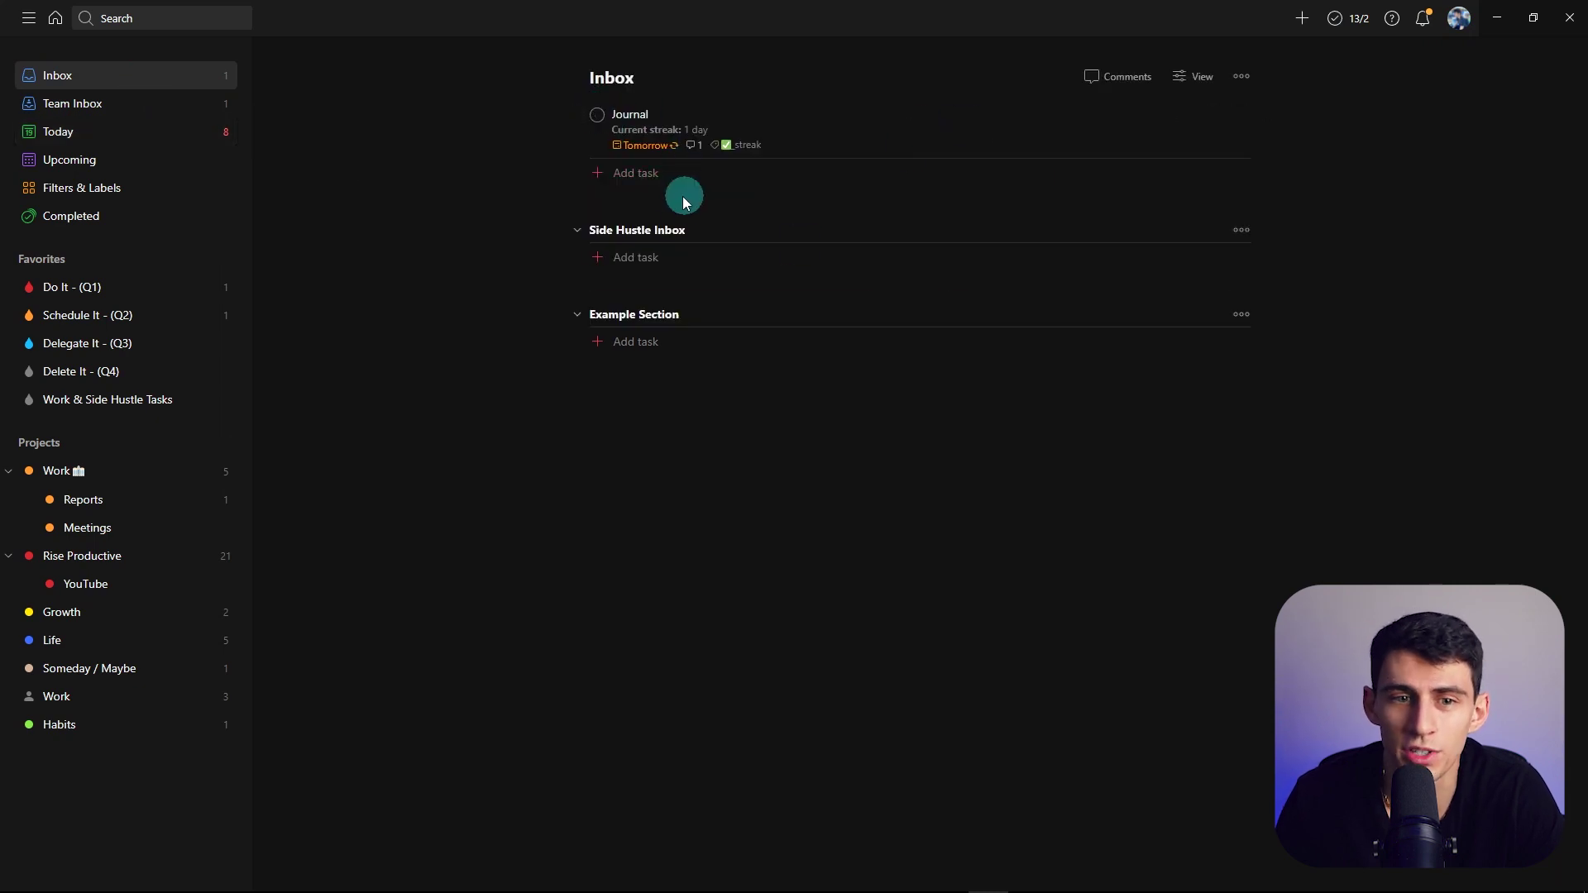
left_click(684, 198)
Add the Inbox task 'make tacos for dinner' and open its details
type("ex")
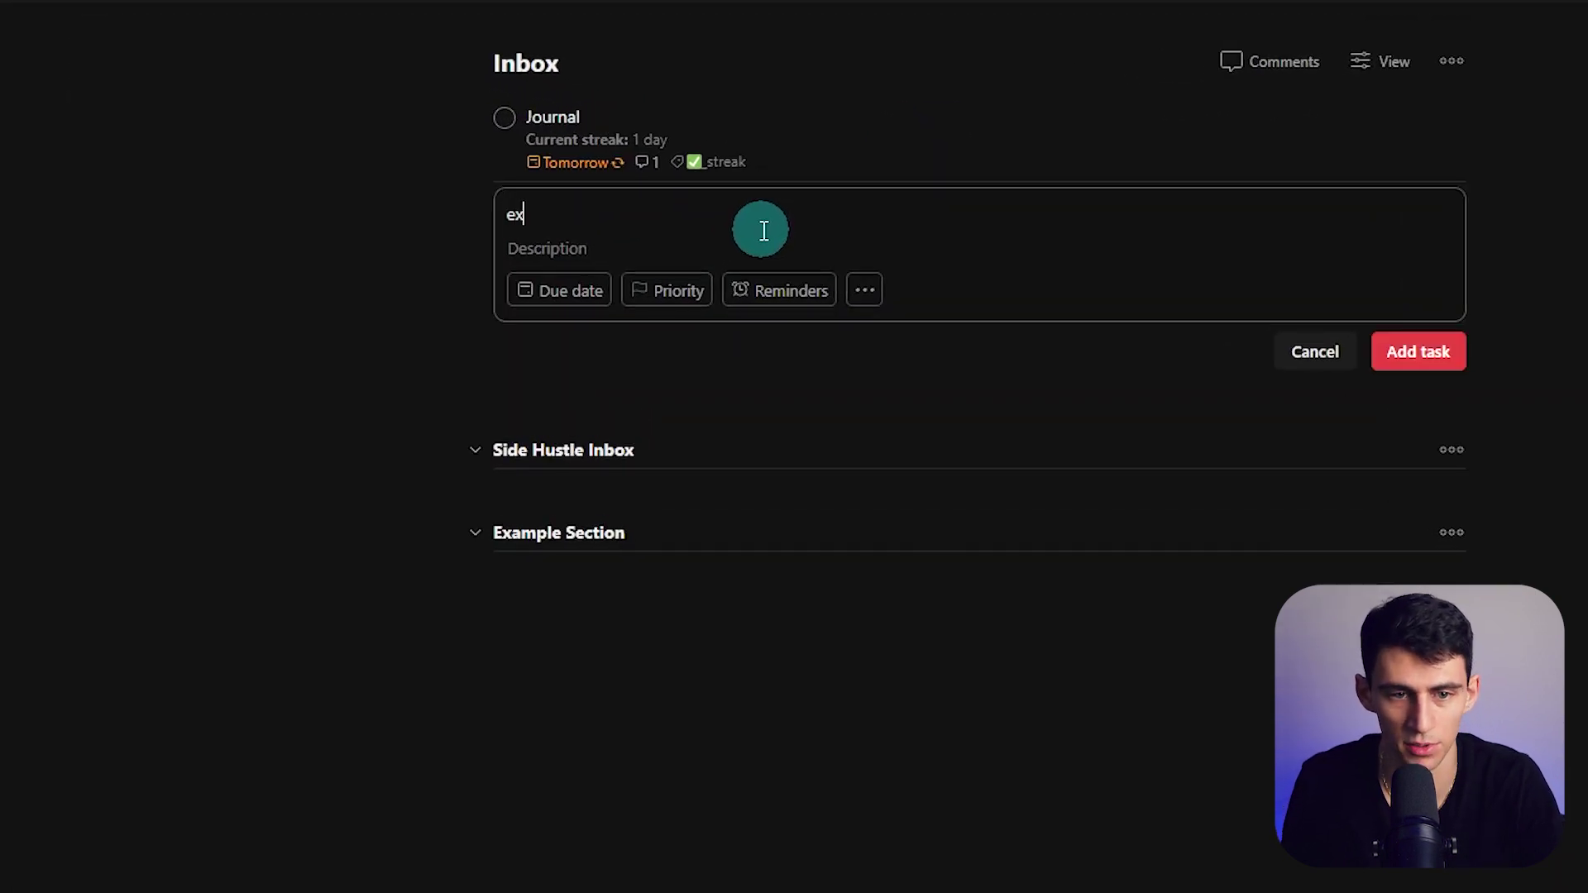
key("BackSpace")
type("mak")
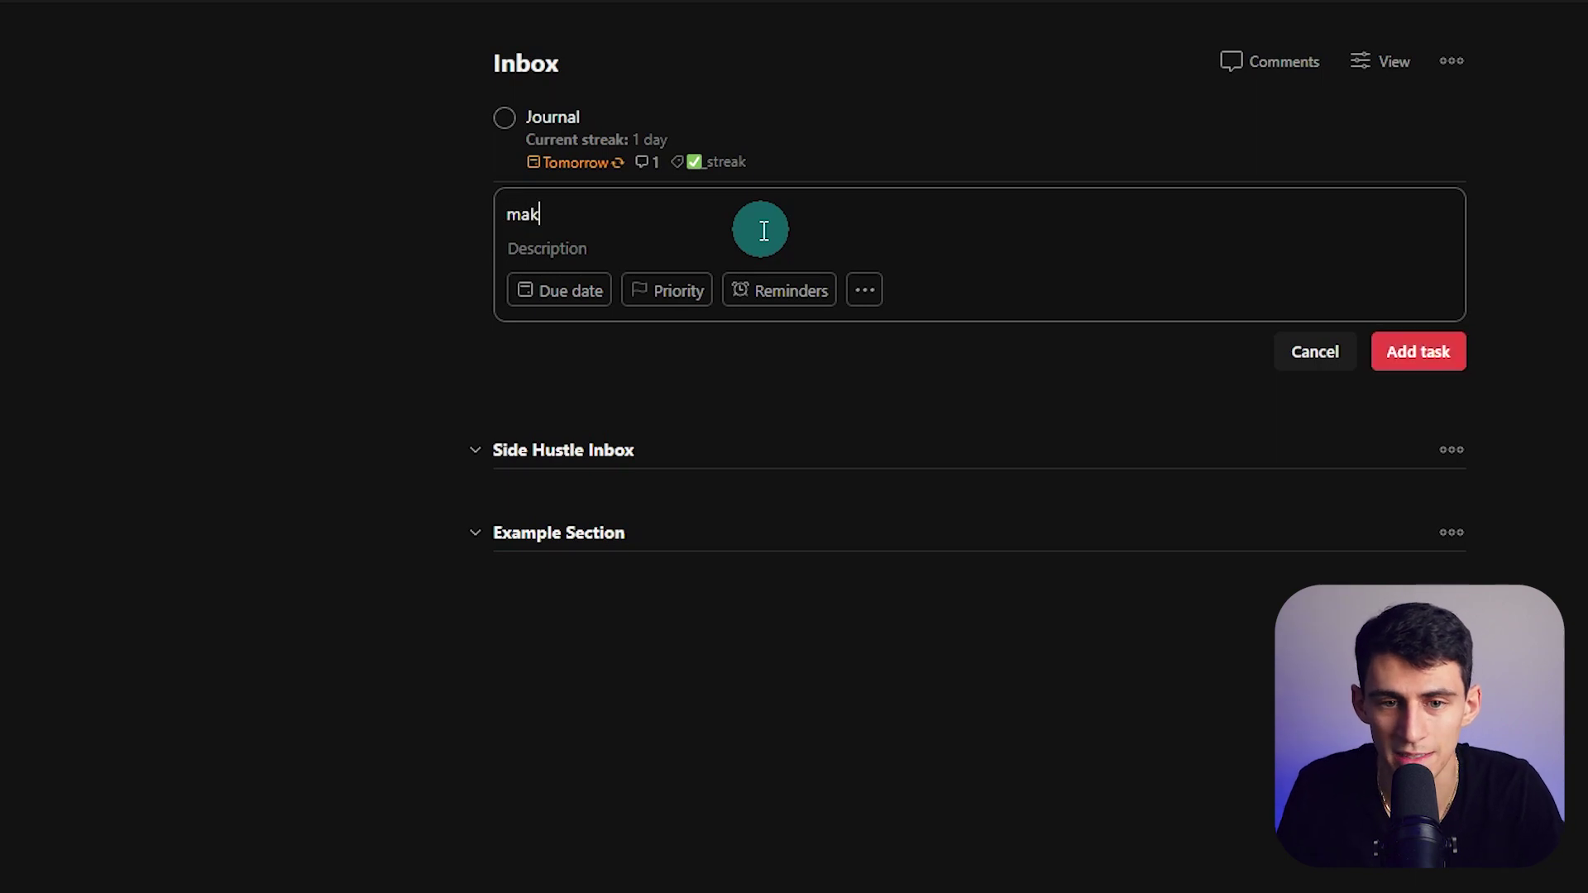
type("e tacos for dinner")
key("Return")
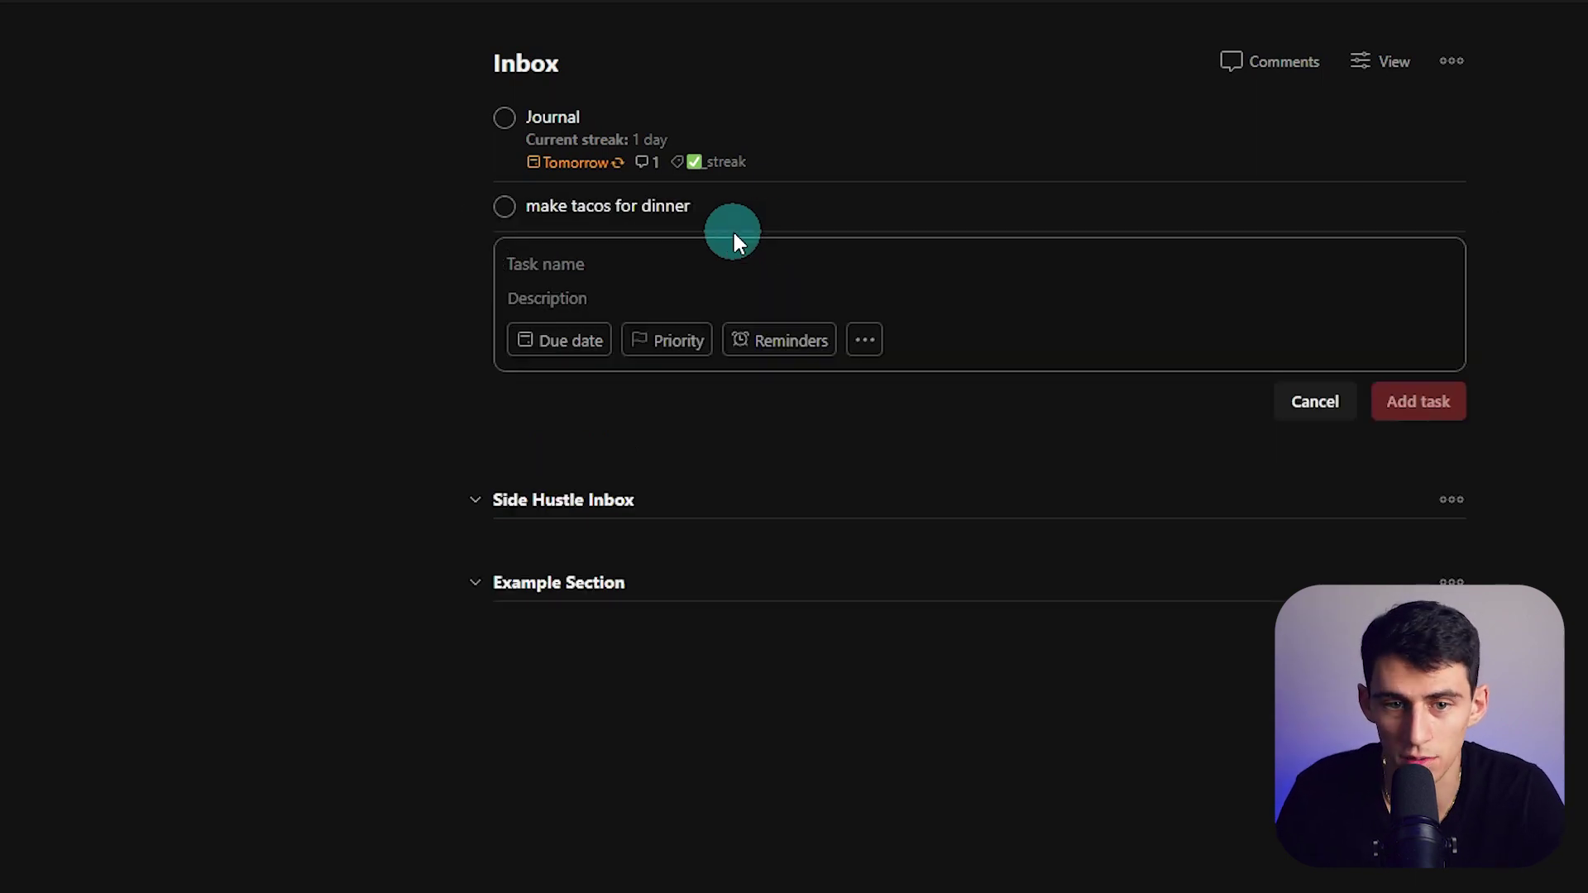
left_click(808, 203)
Get the AI Assistant's completion tips and save them as a comment on the task
left_click(1232, 18)
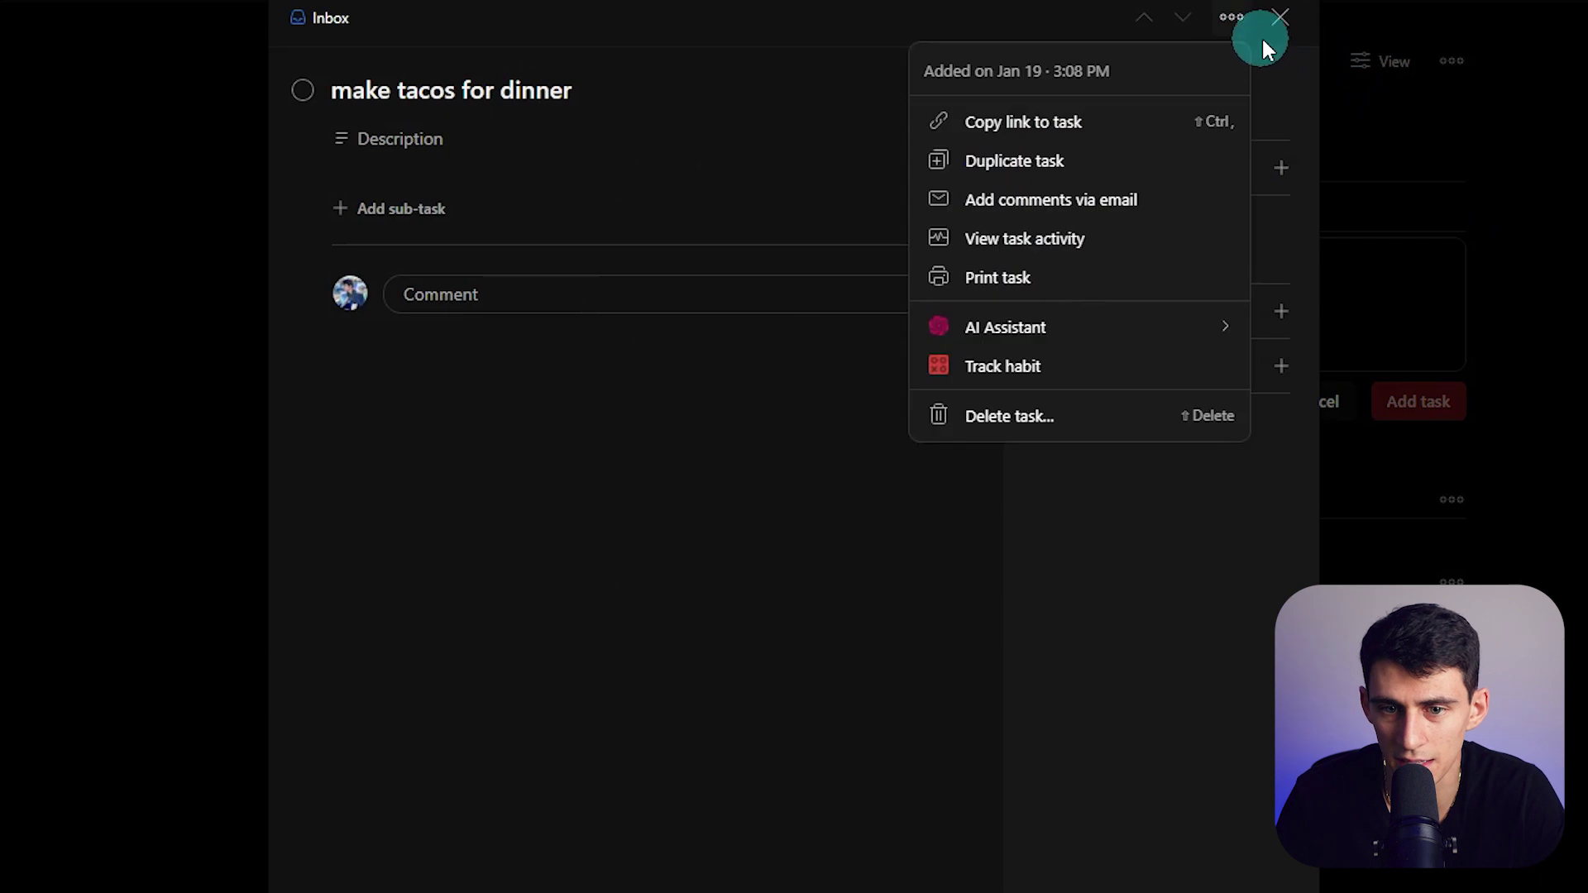
mouse_move(1067, 326)
left_click(1315, 363)
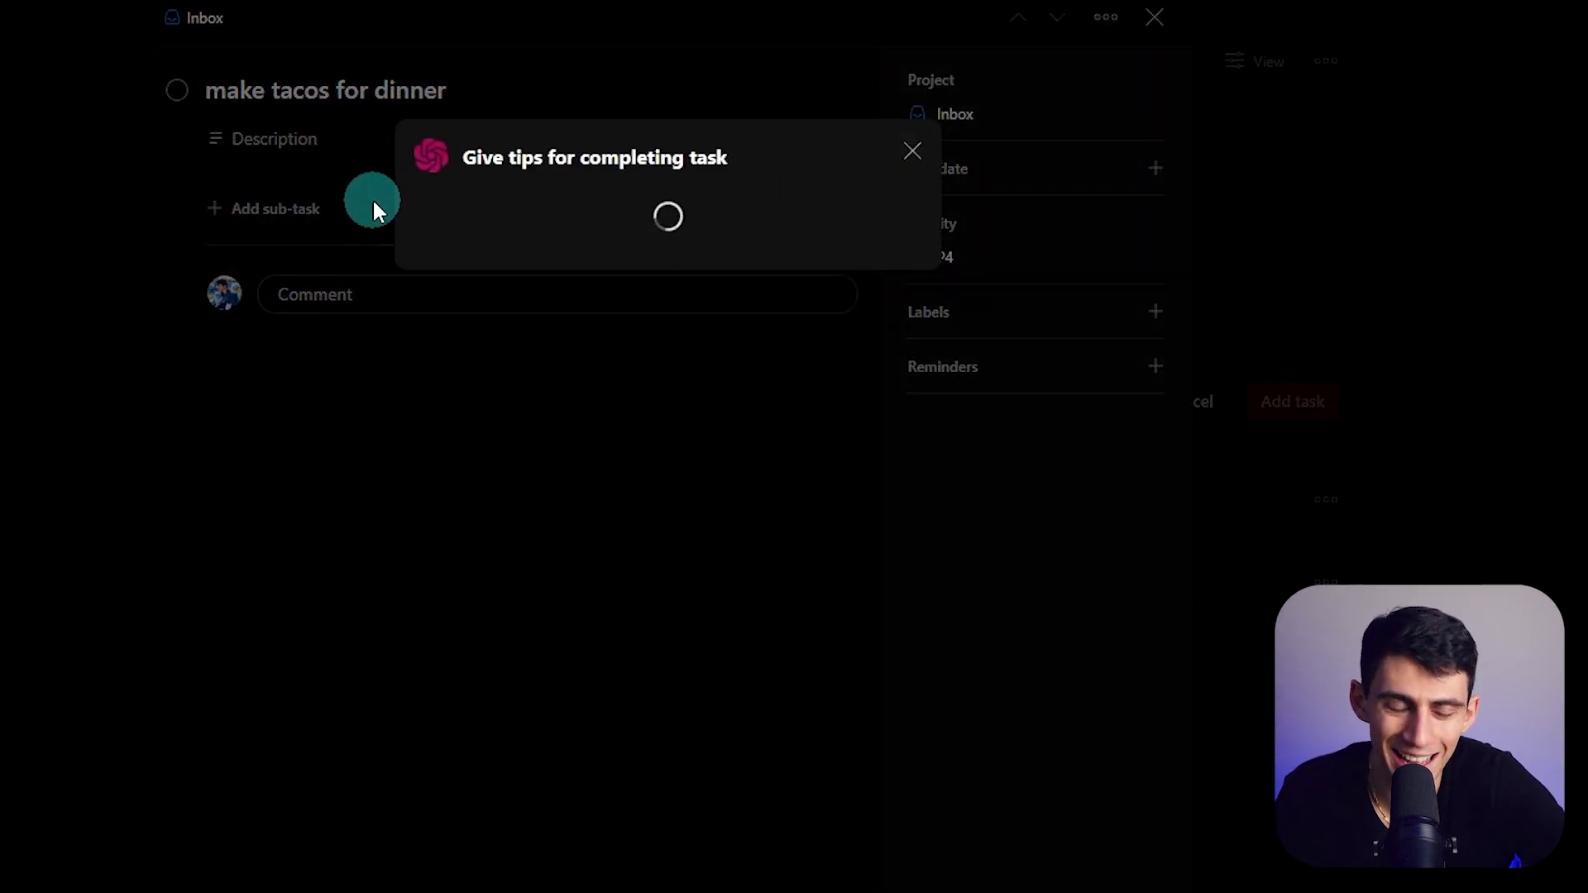
left_click(890, 541)
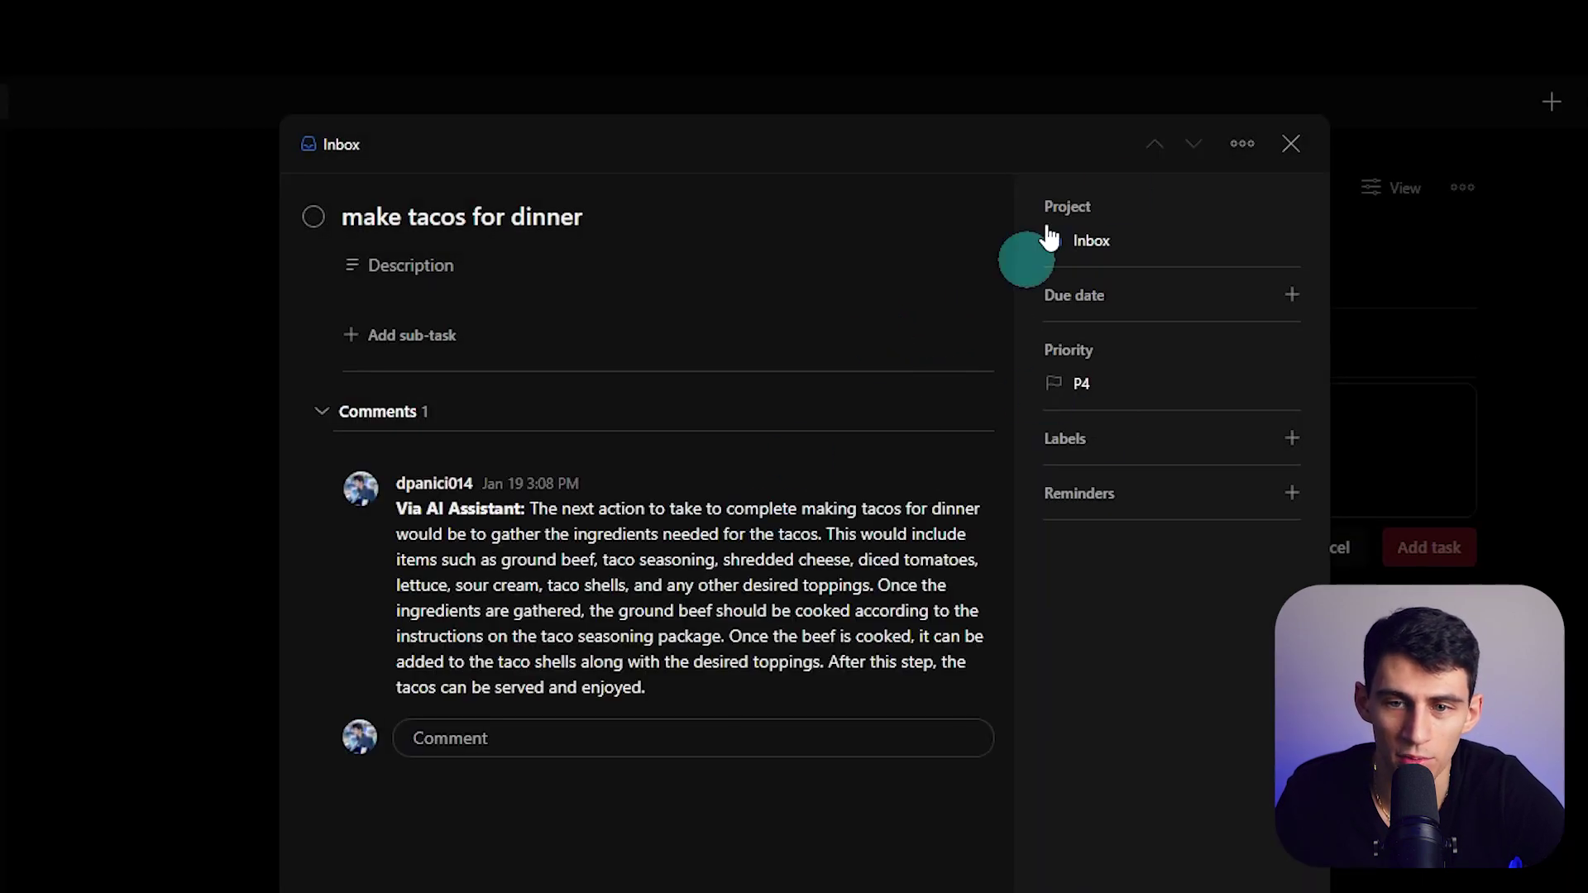
left_click(1244, 151)
mouse_move(1127, 461)
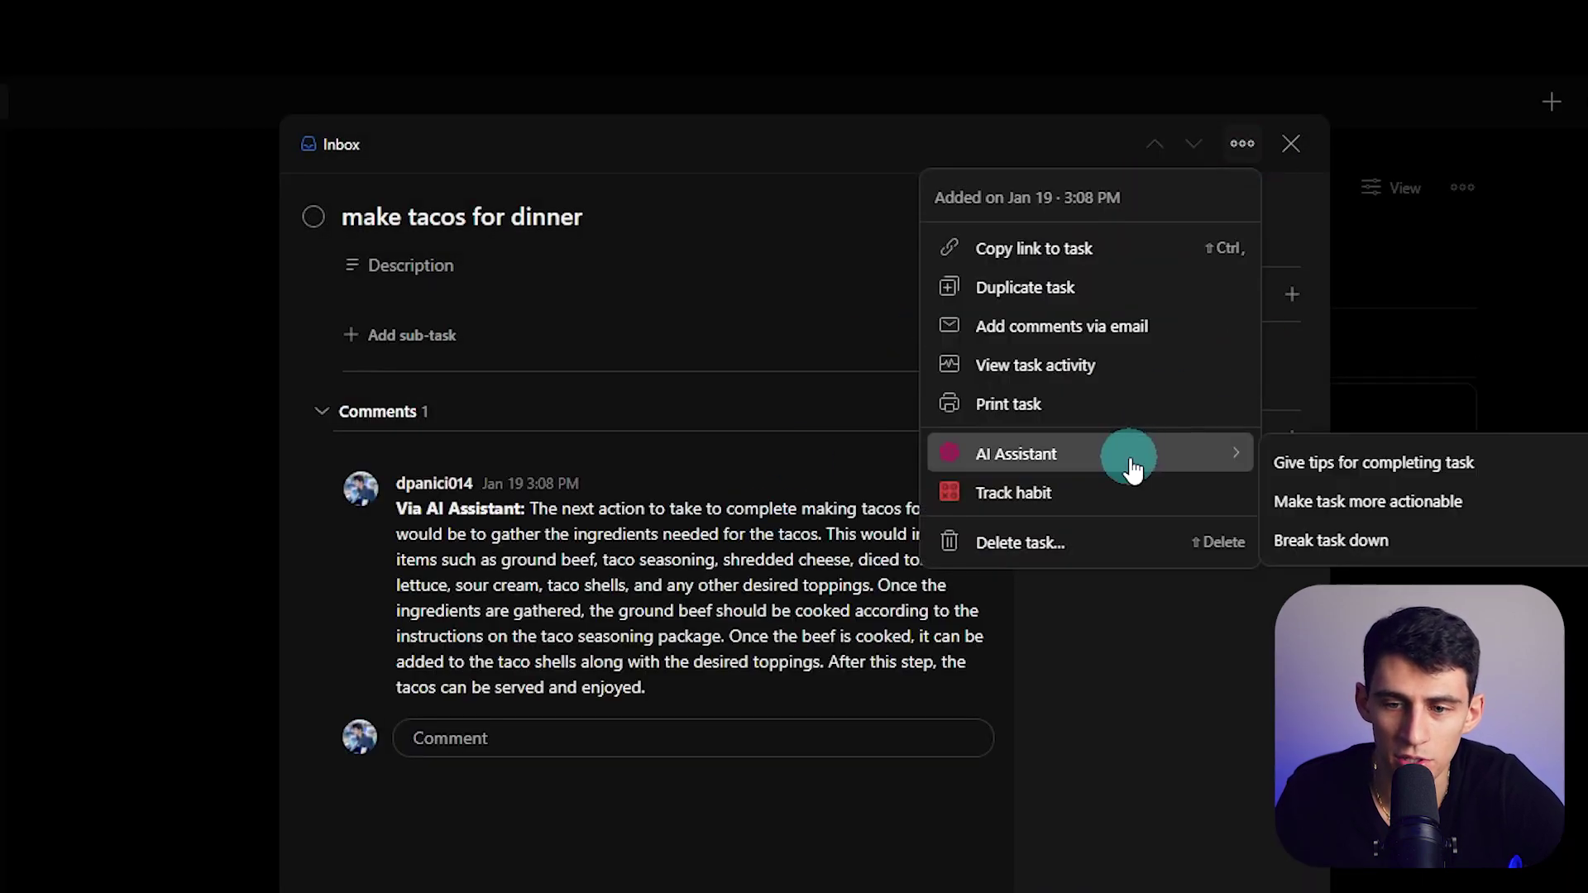
Break the taco task into six AI-suggested sub-tasks and close the task window
left_click(1427, 540)
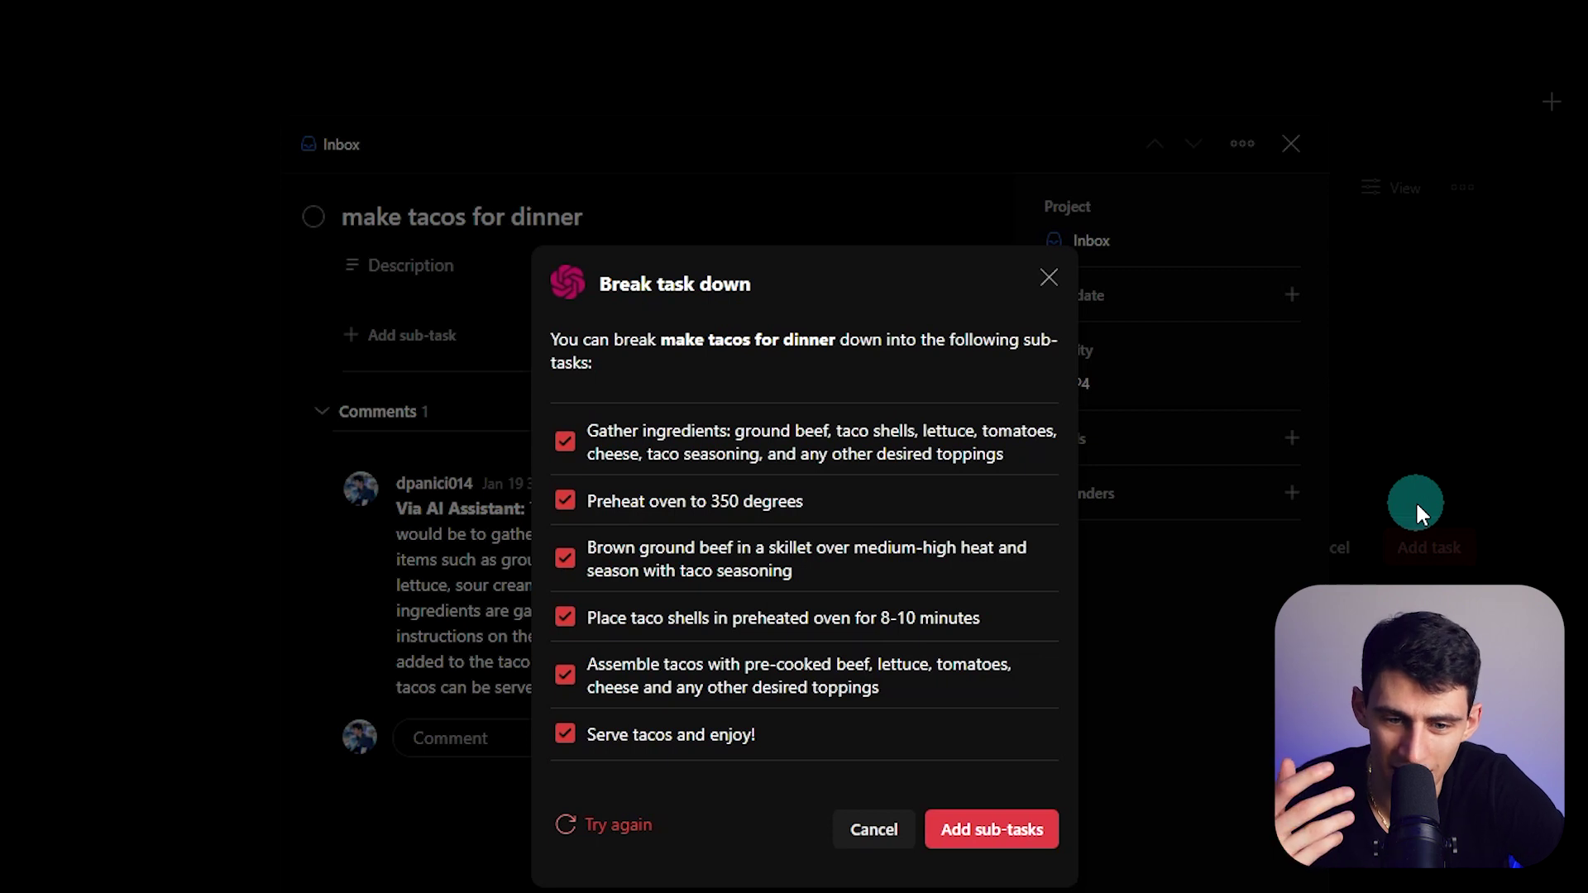
left_click(1017, 829)
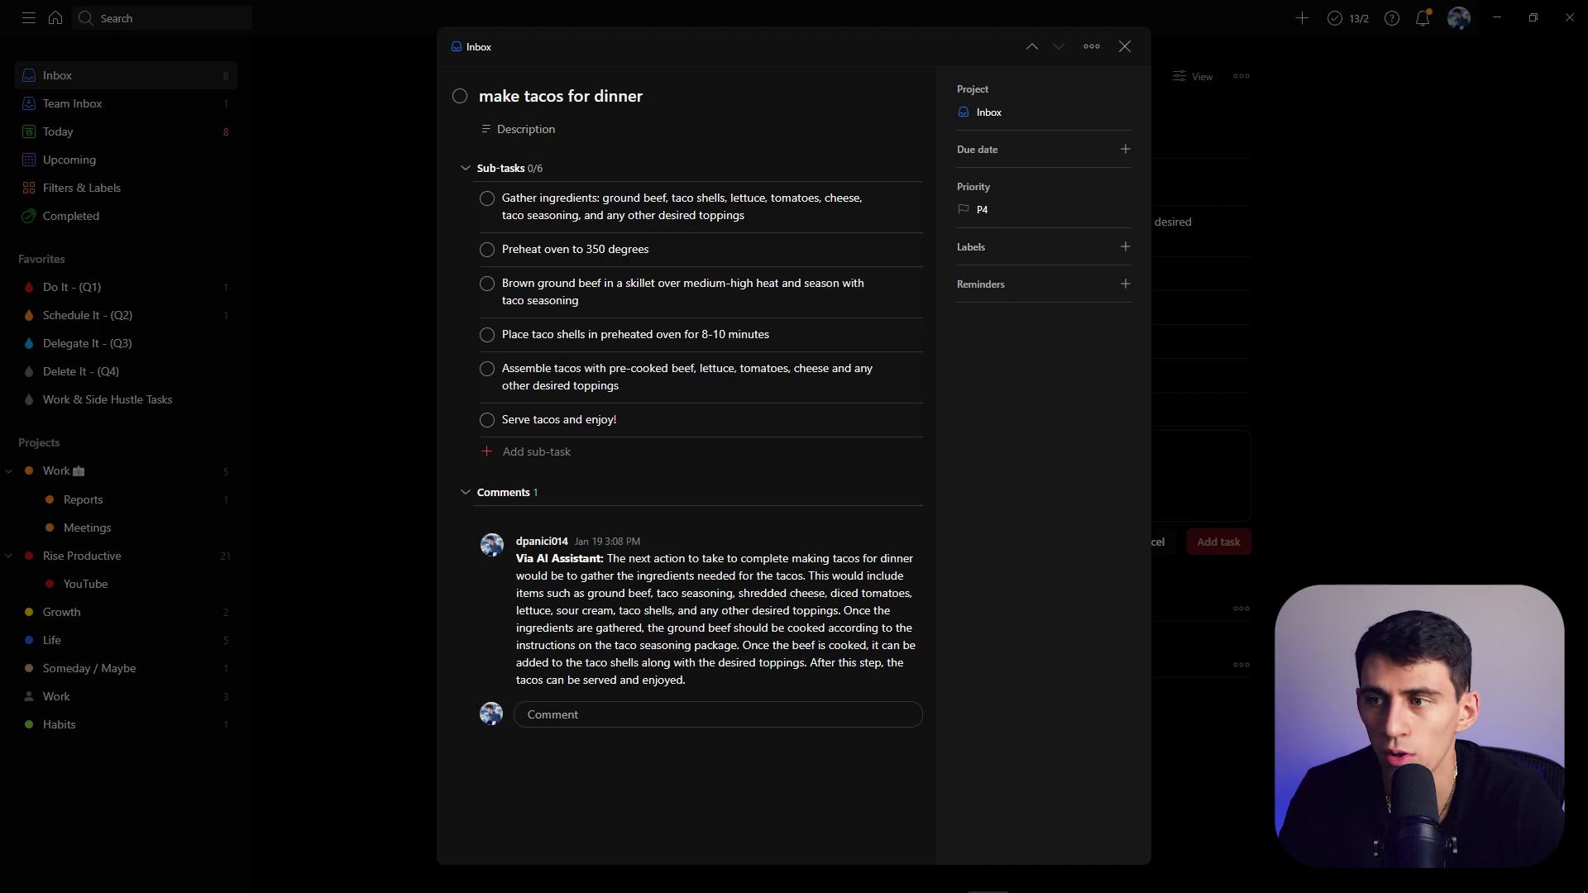
left_click(1479, 14)
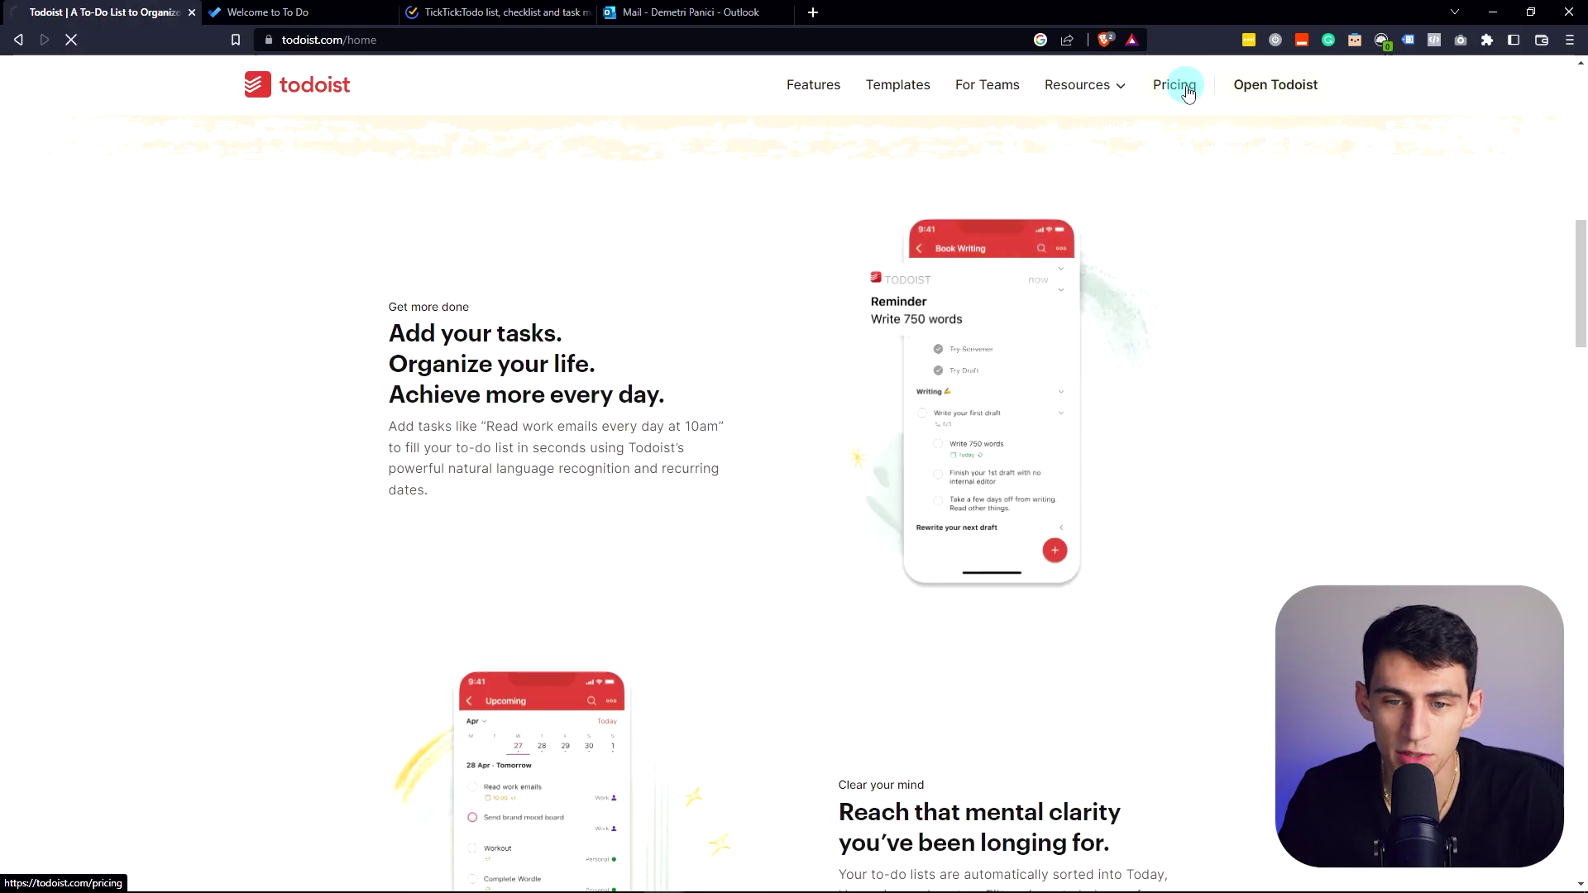
left_click(1186, 88)
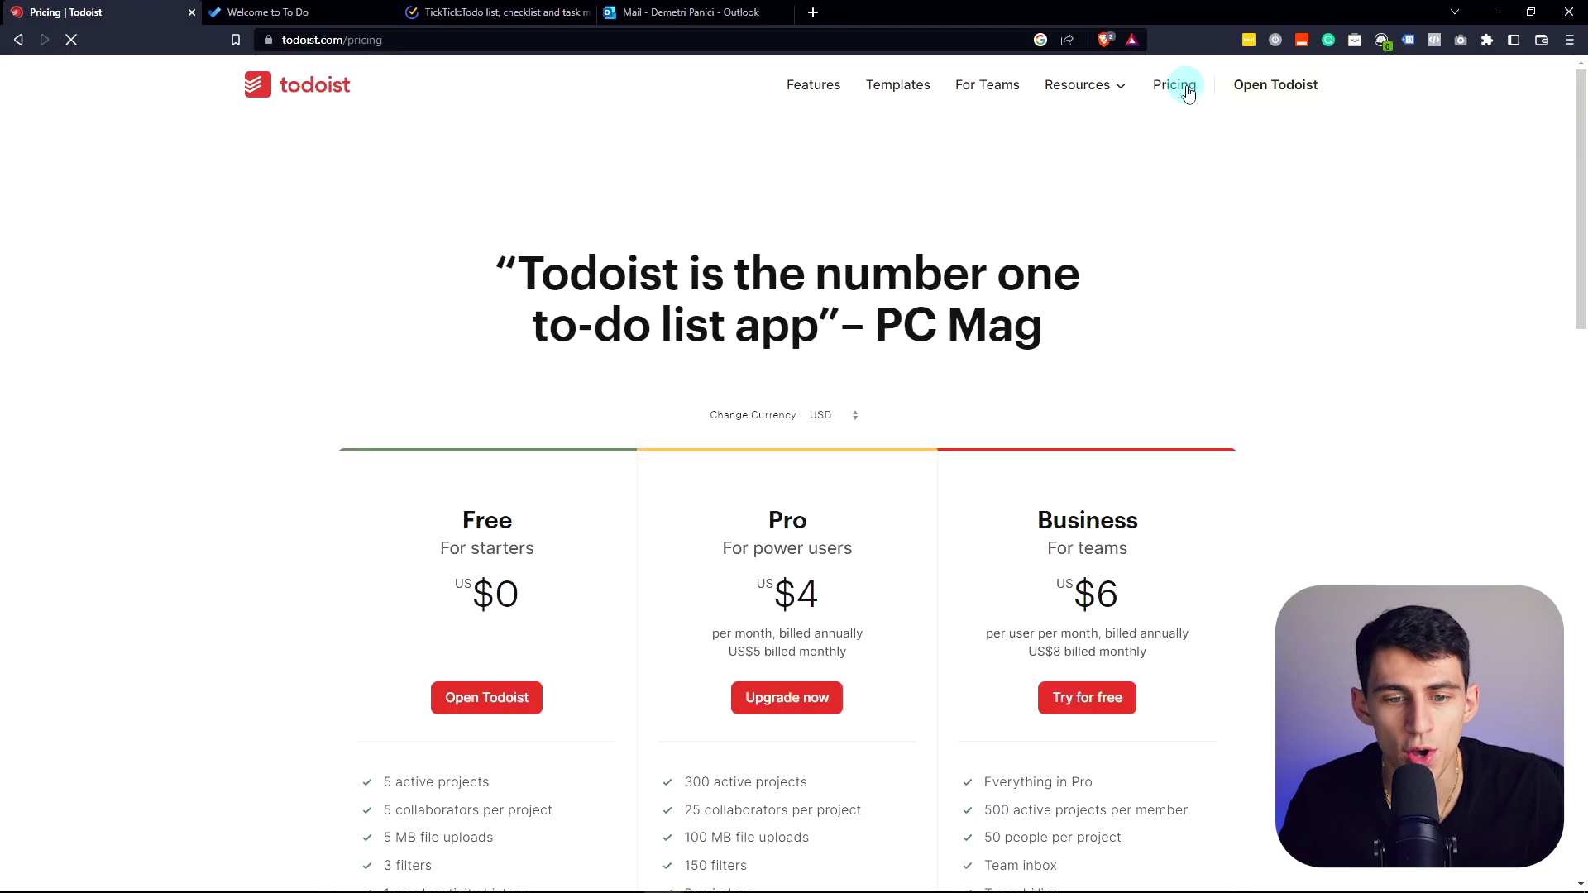
Scroll down to the Free, Pro and Business plan cards
scroll(1224, 137, "down", 4)
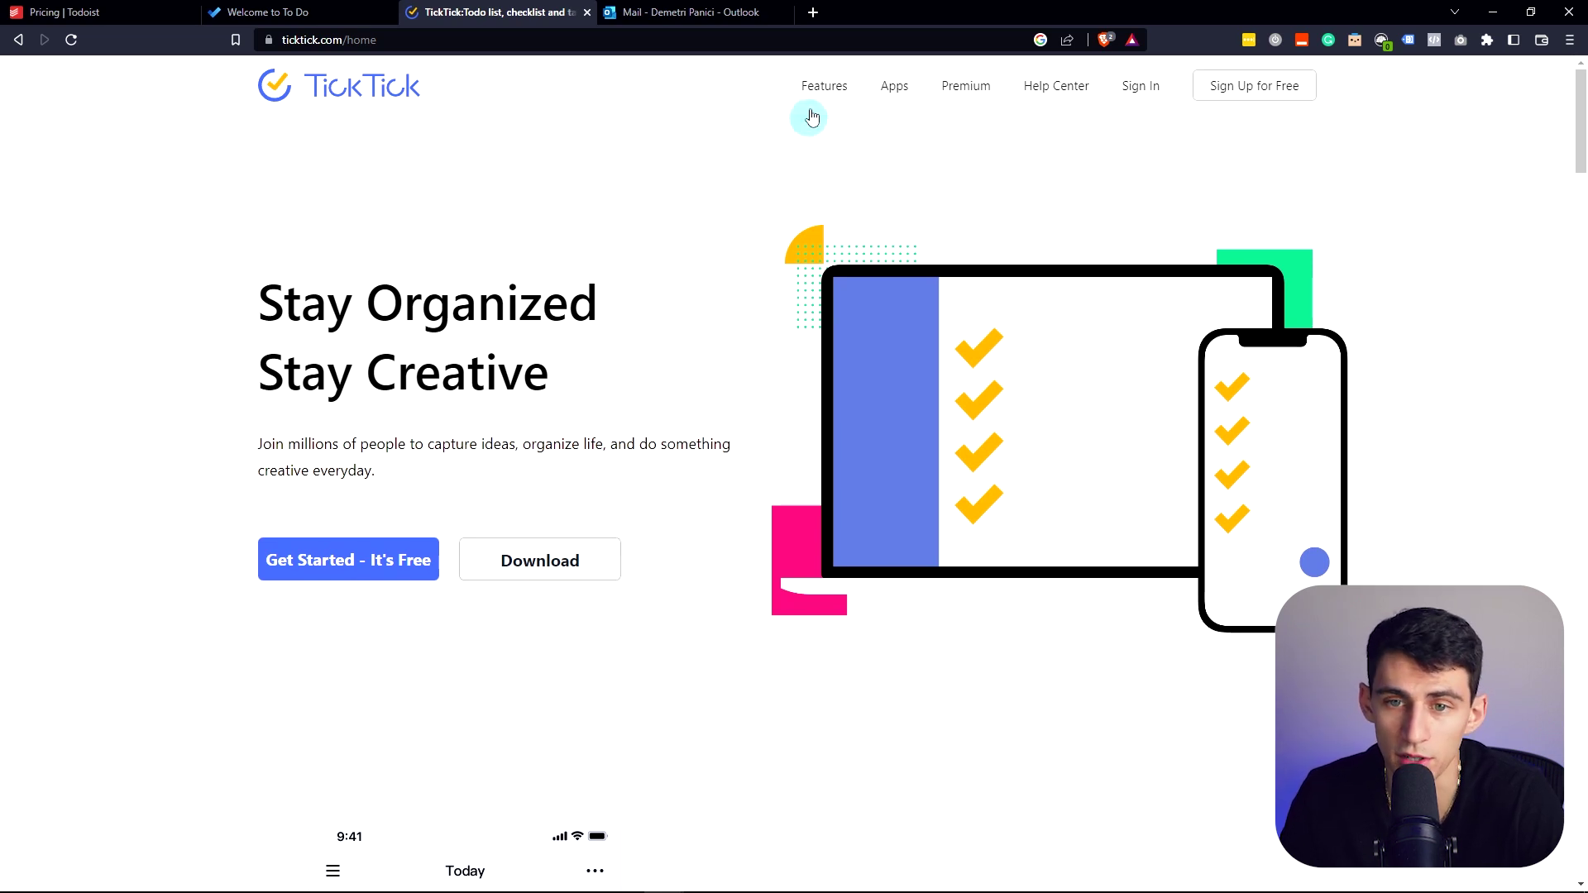
Open TickTick's Premium page and highlight the $27.99 annual plan price
left_click(978, 95)
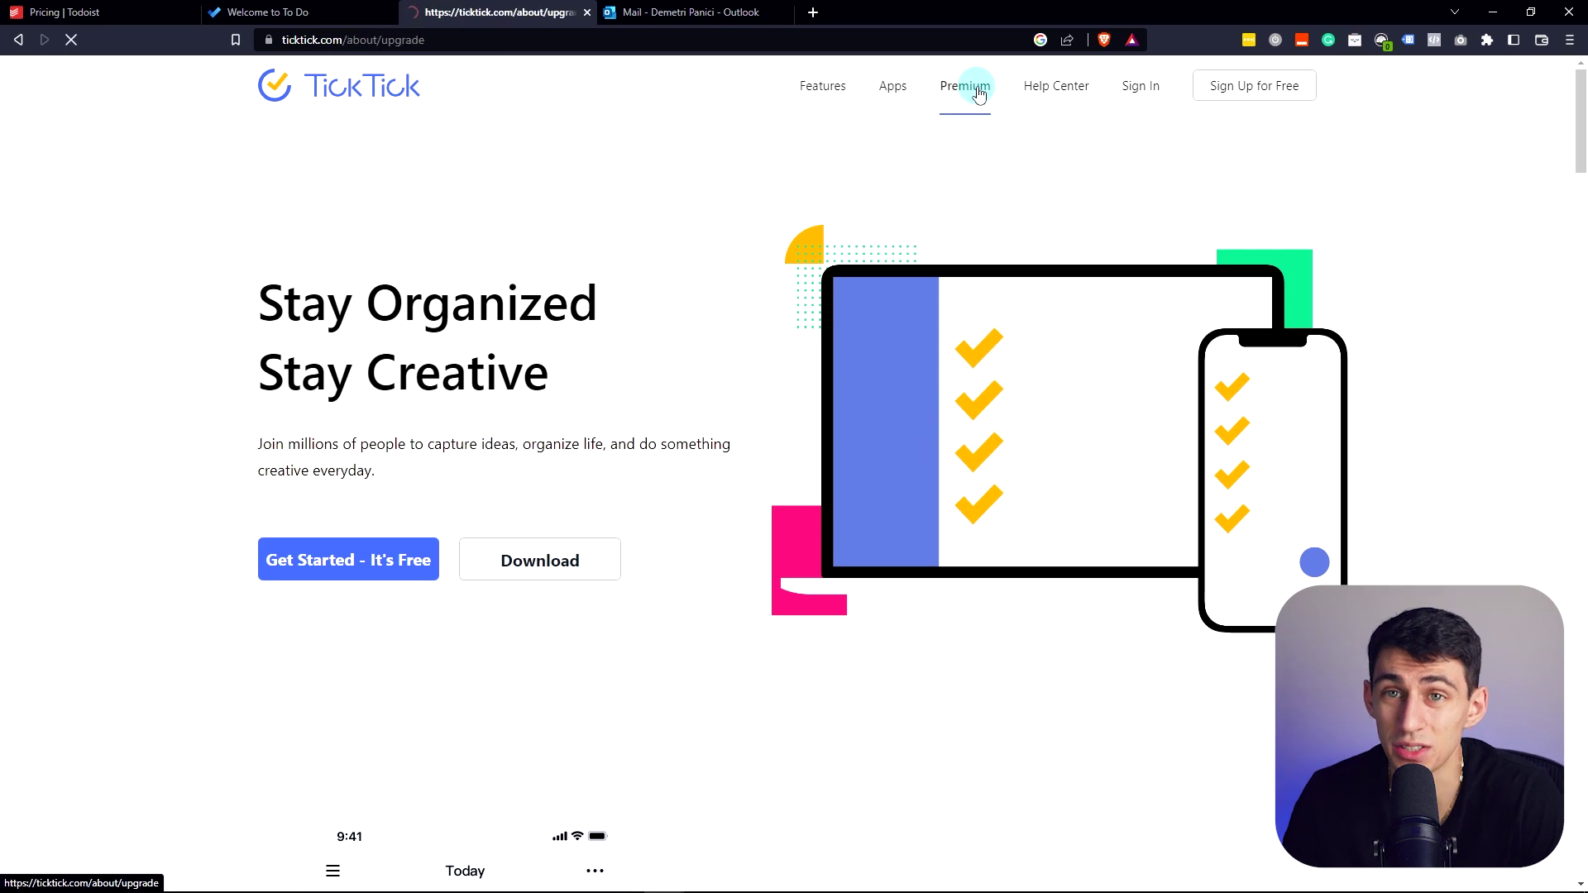
scroll(815, 490, "down", 1)
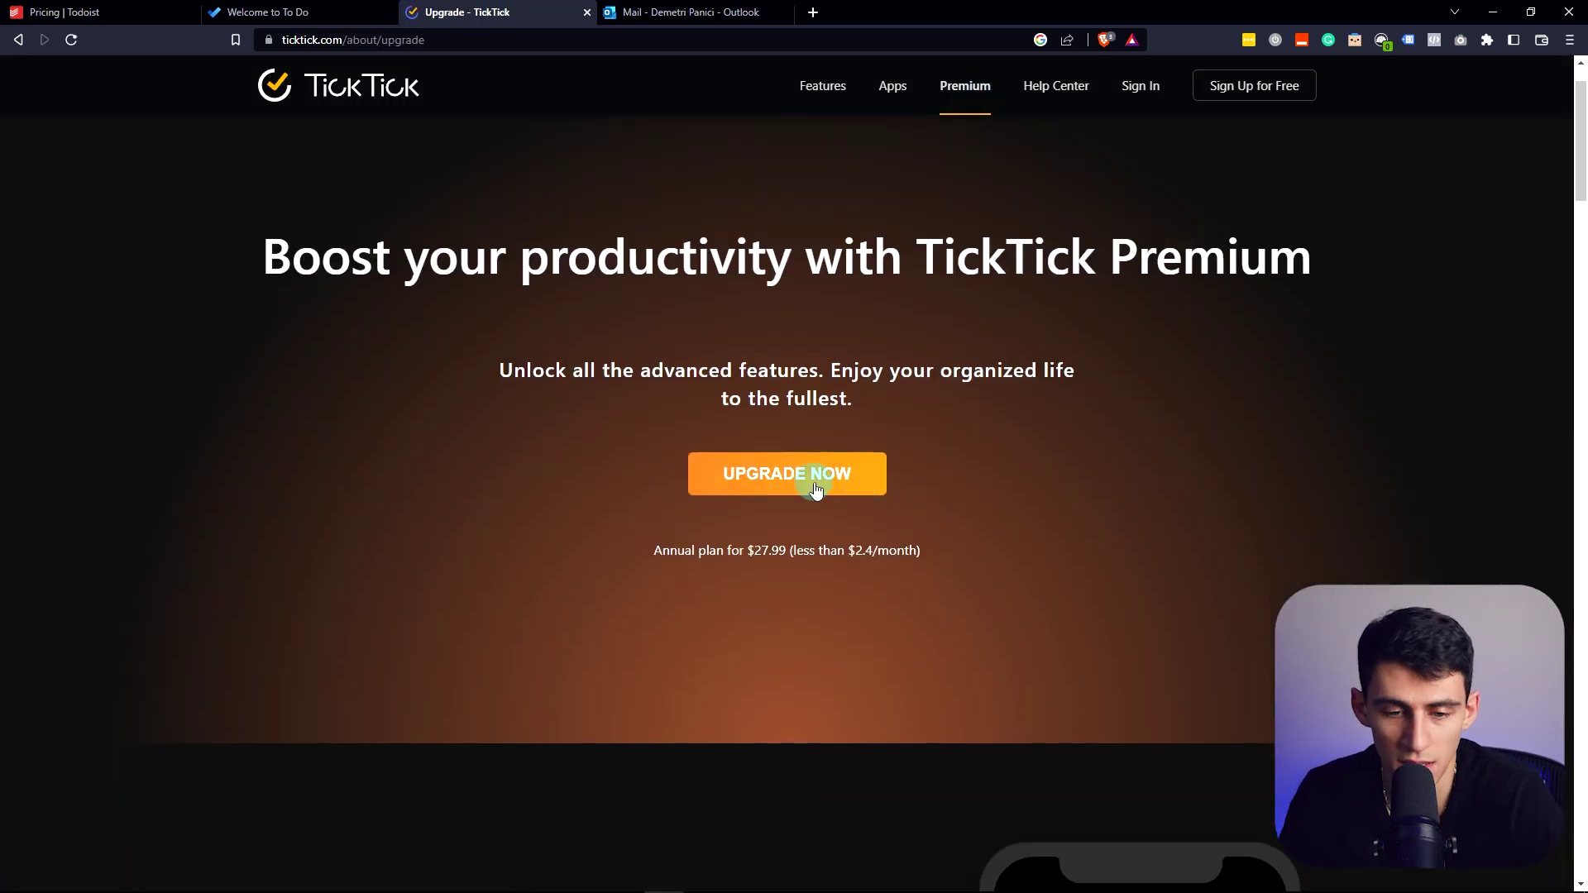
scroll(822, 503, "down", 3)
scroll(823, 514, "up", 3)
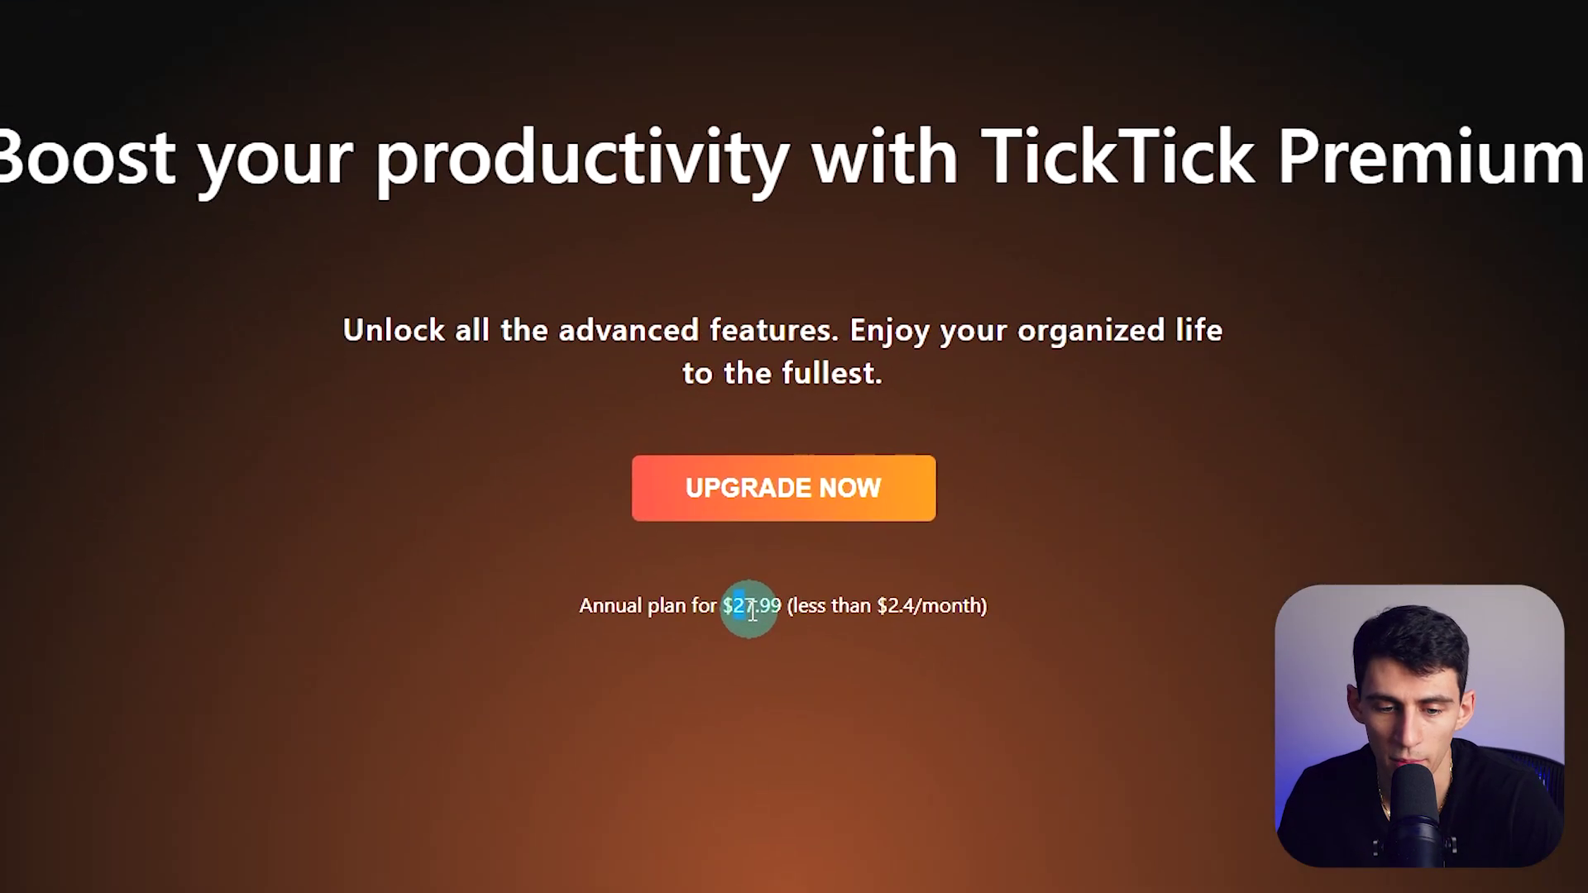
left_click_drag(754, 552, 782, 556)
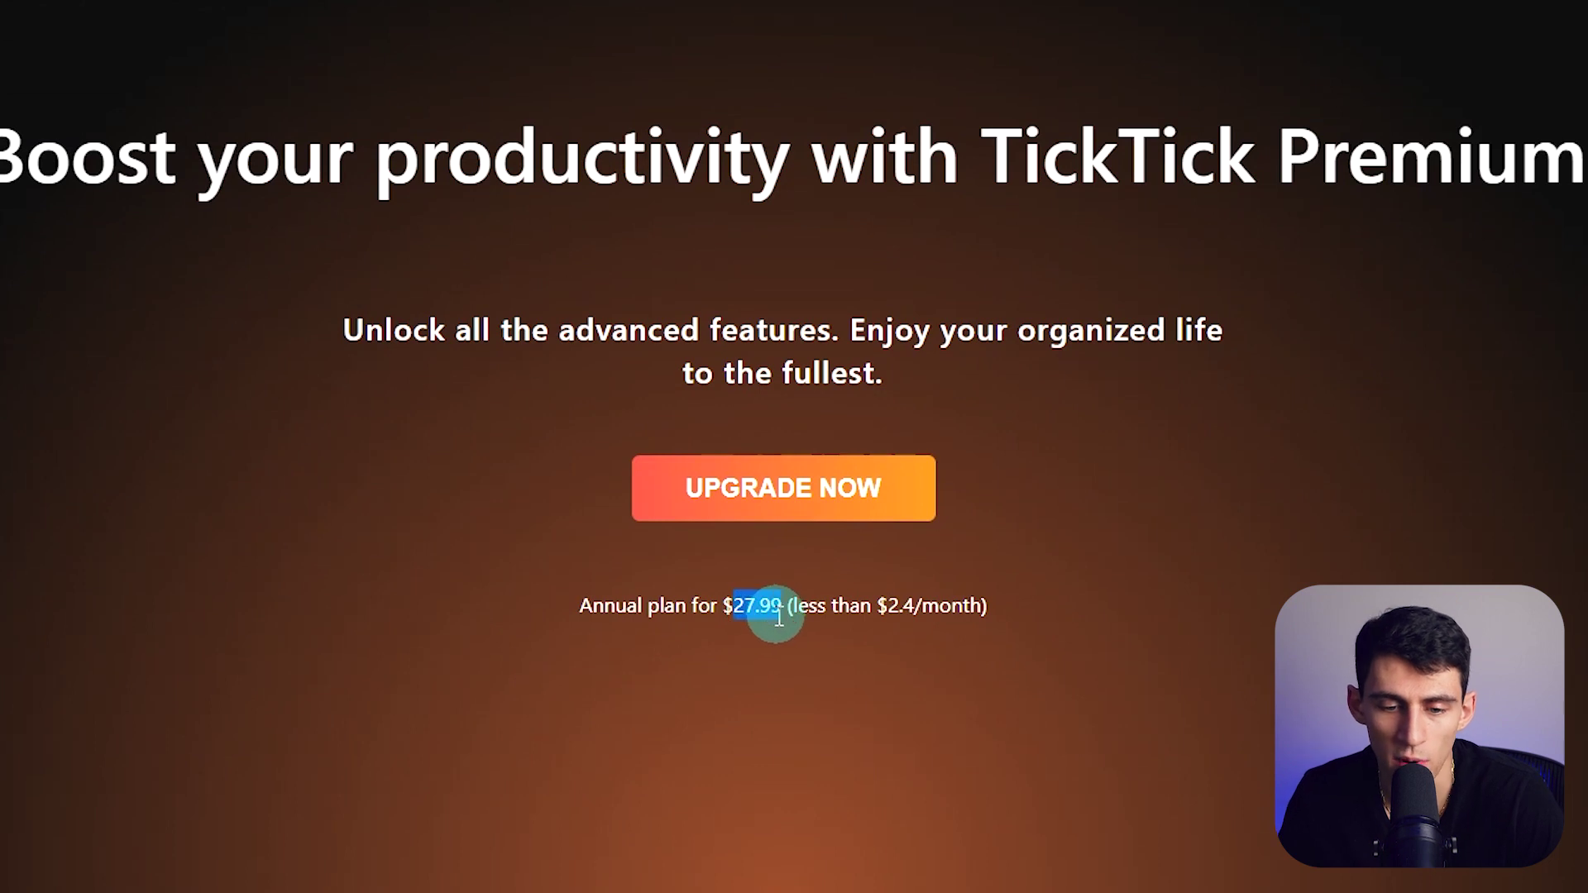
left_click_drag(888, 606, 989, 606)
Scroll through the Premium feature sections
scroll(1001, 612, "down", 5)
scroll(1259, 567, "down", 13)
scroll(762, 723, "up", 16)
scroll(1202, 641, "down", 11)
scroll(1205, 637, "down", 6)
scroll(1046, 471, "down", 6)
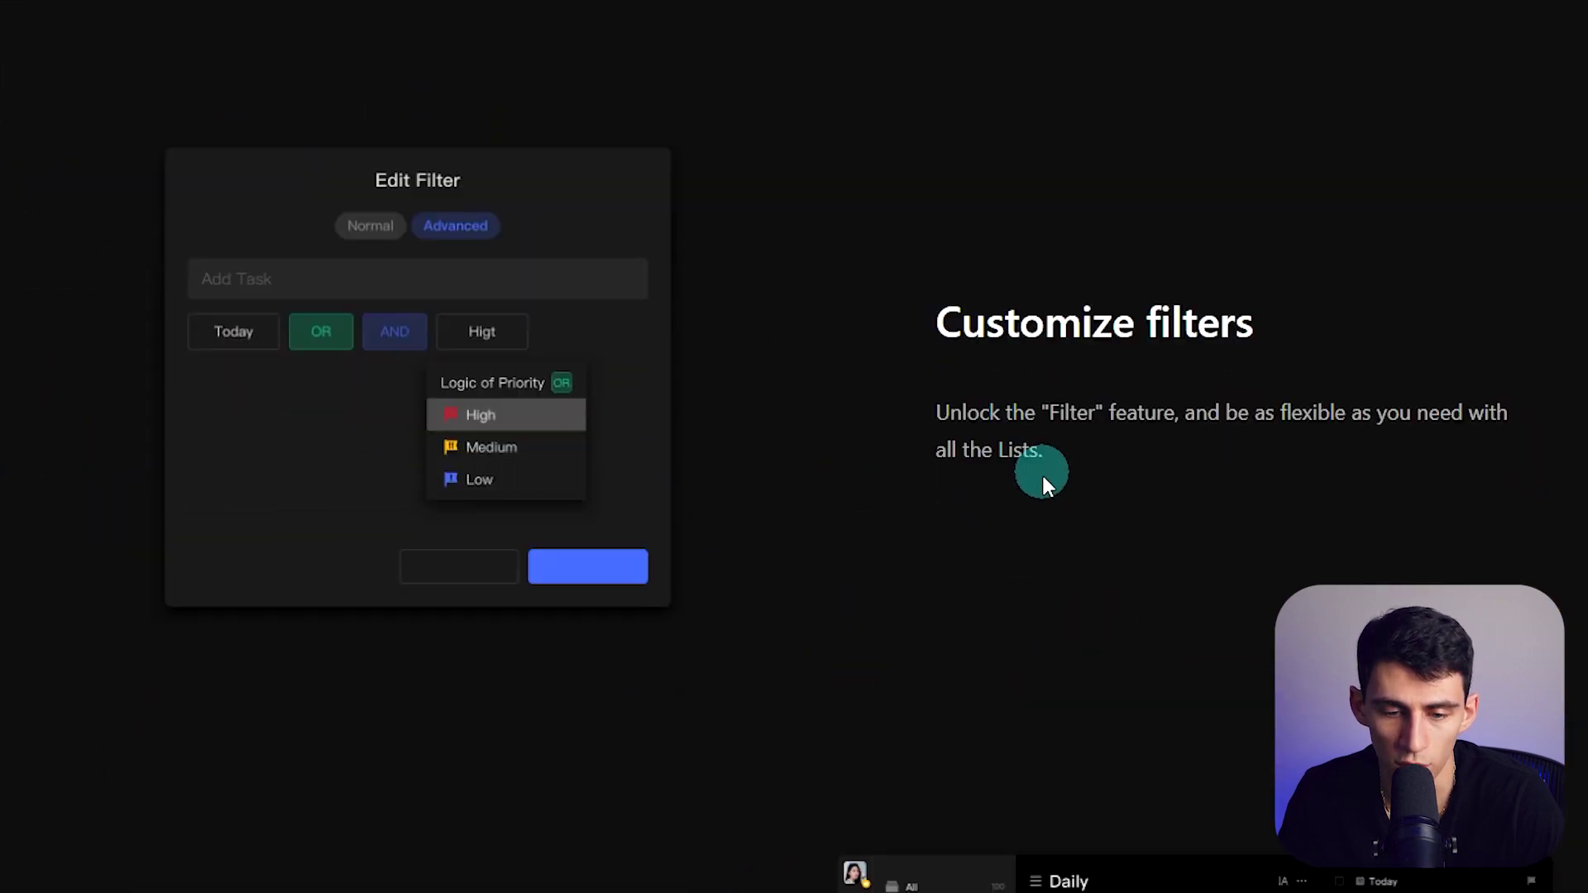
scroll(1248, 517, "down", 3)
scroll(1236, 511, "down", 10)
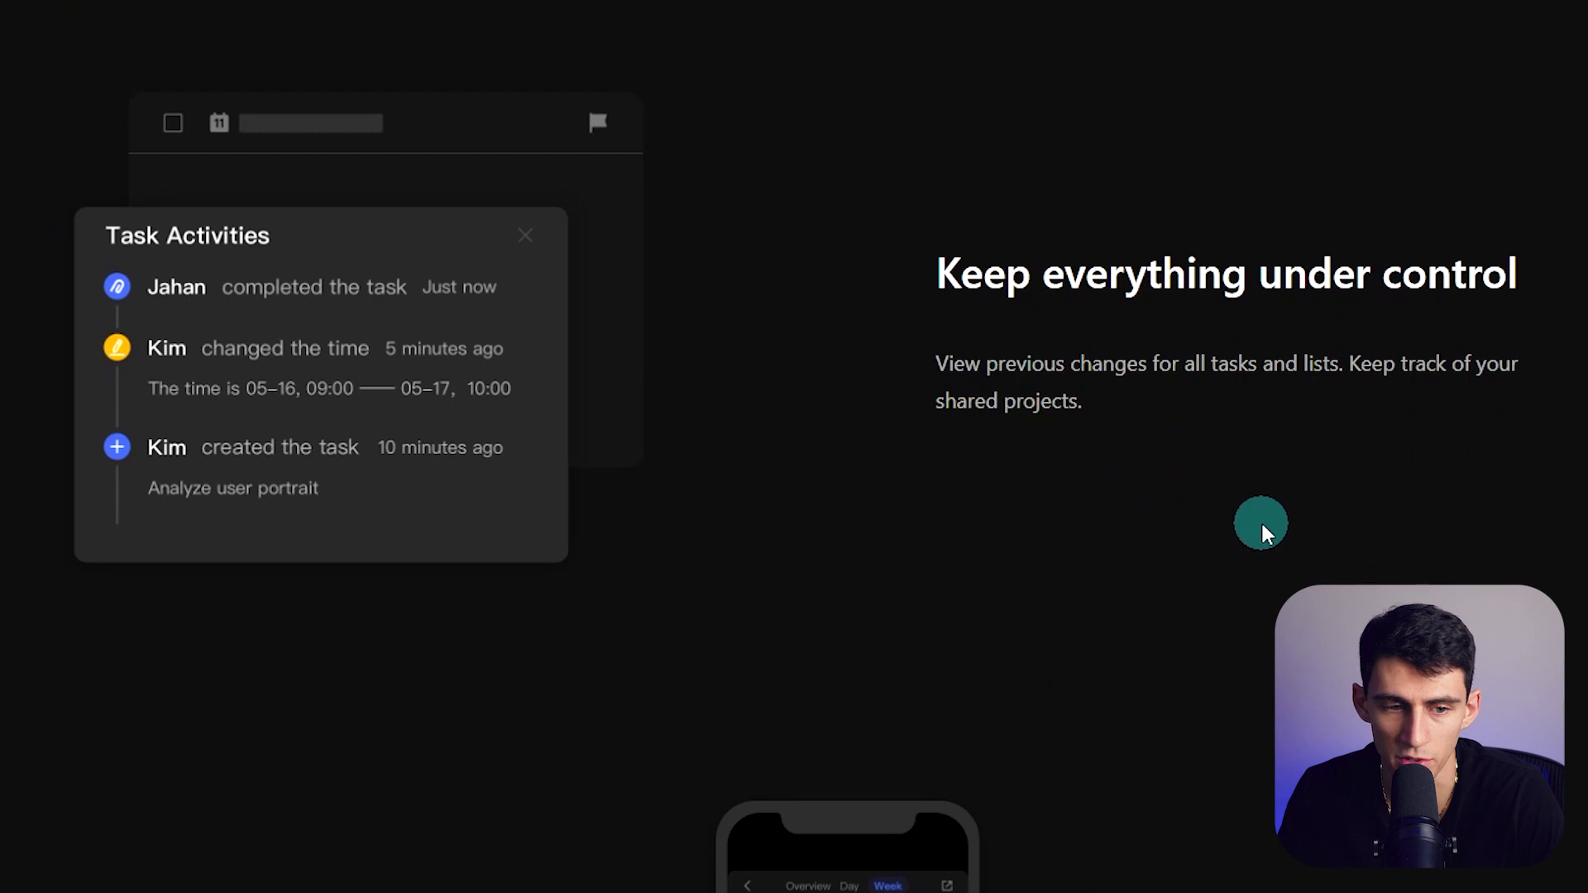
scroll(1262, 521, "down", 6)
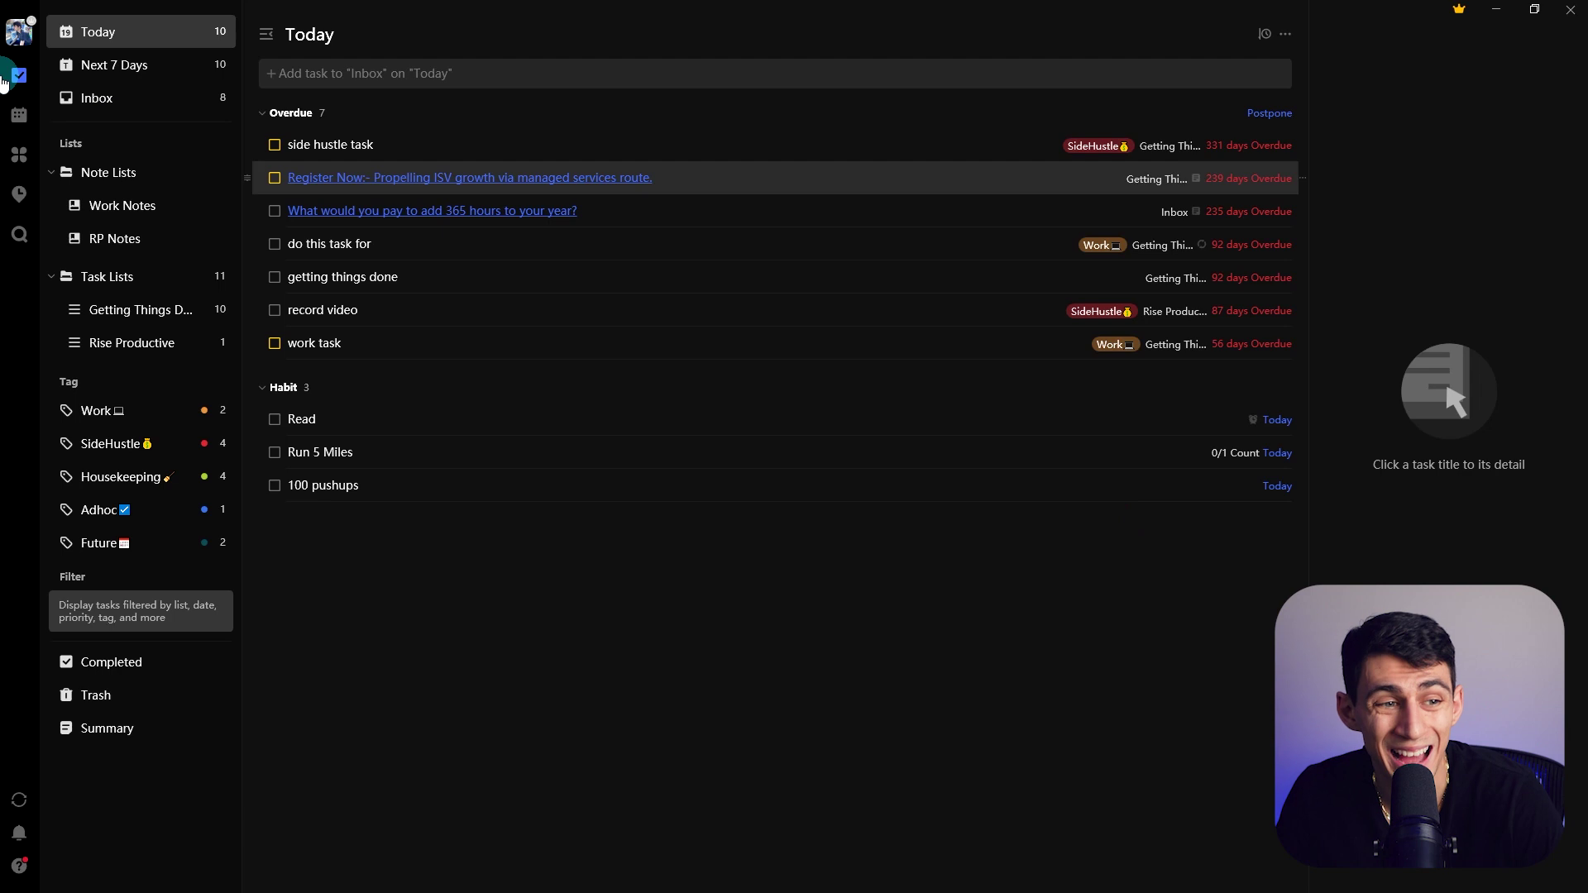
Switch to the Eisenhower Matrix view, then to the calendar view
left_click(19, 155)
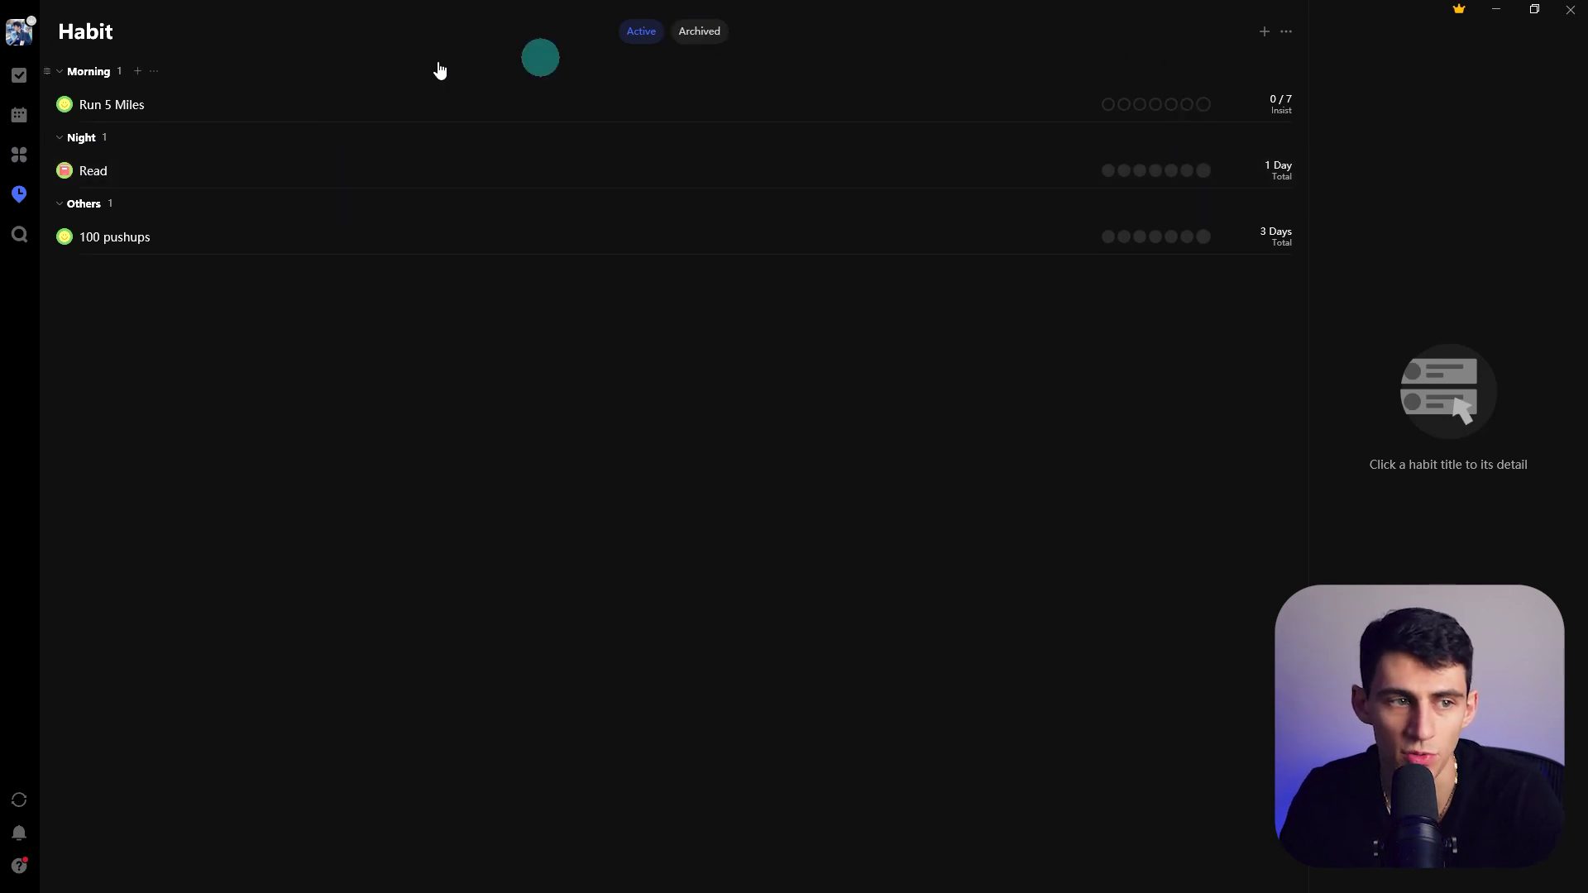
left_click(20, 114)
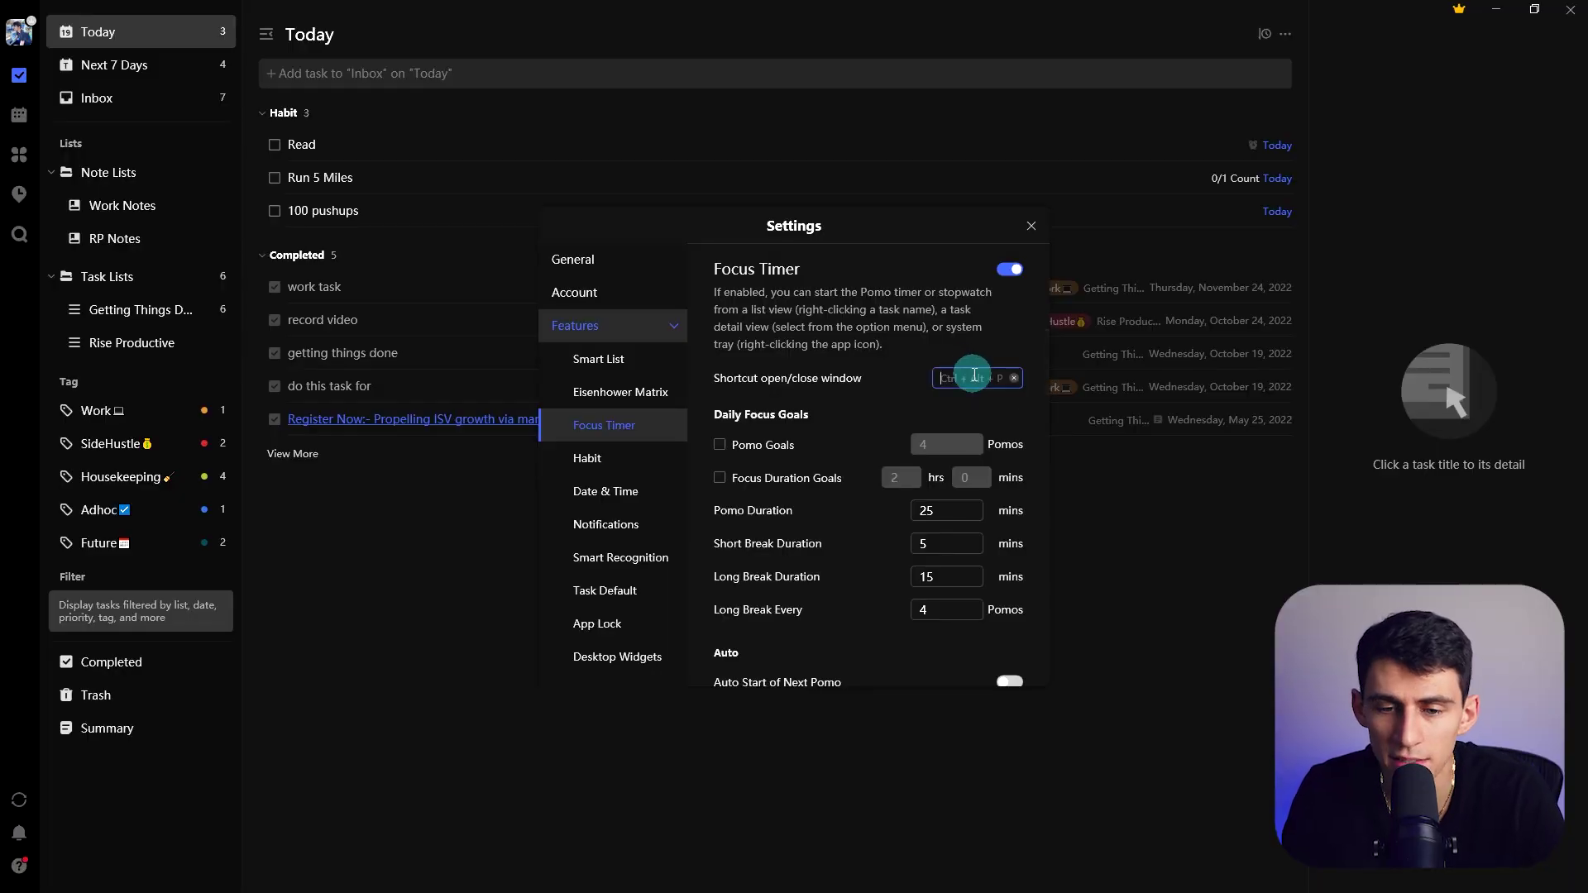
Record Ctrl+Alt+P as the focus window shortcut and check the Pomo modes and White Noise sounds
key("ctrl+alt+p")
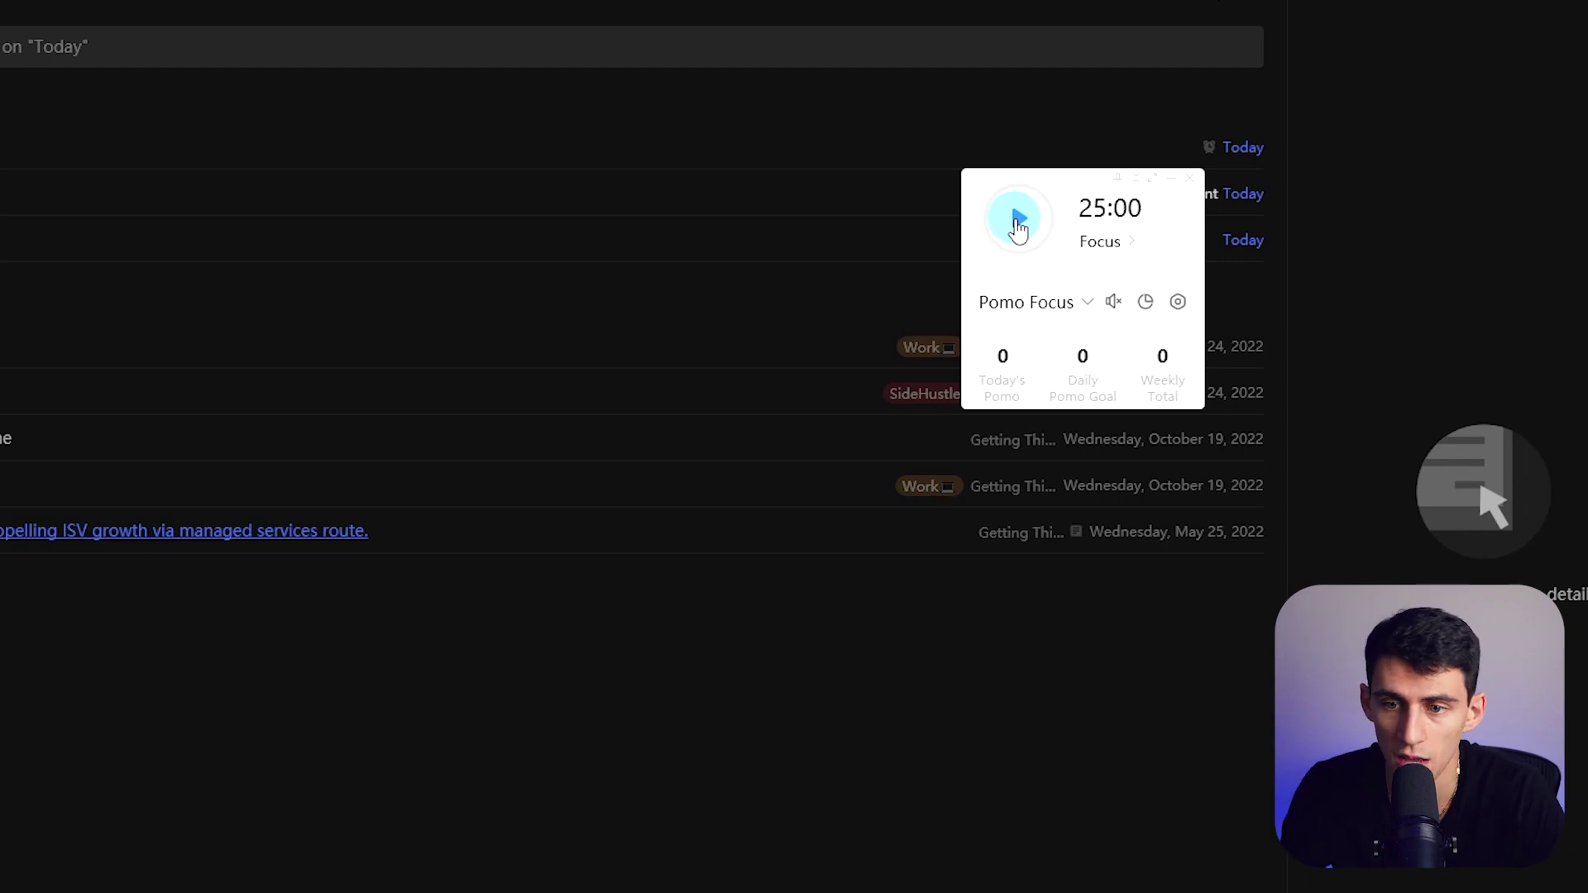
left_click(1088, 303)
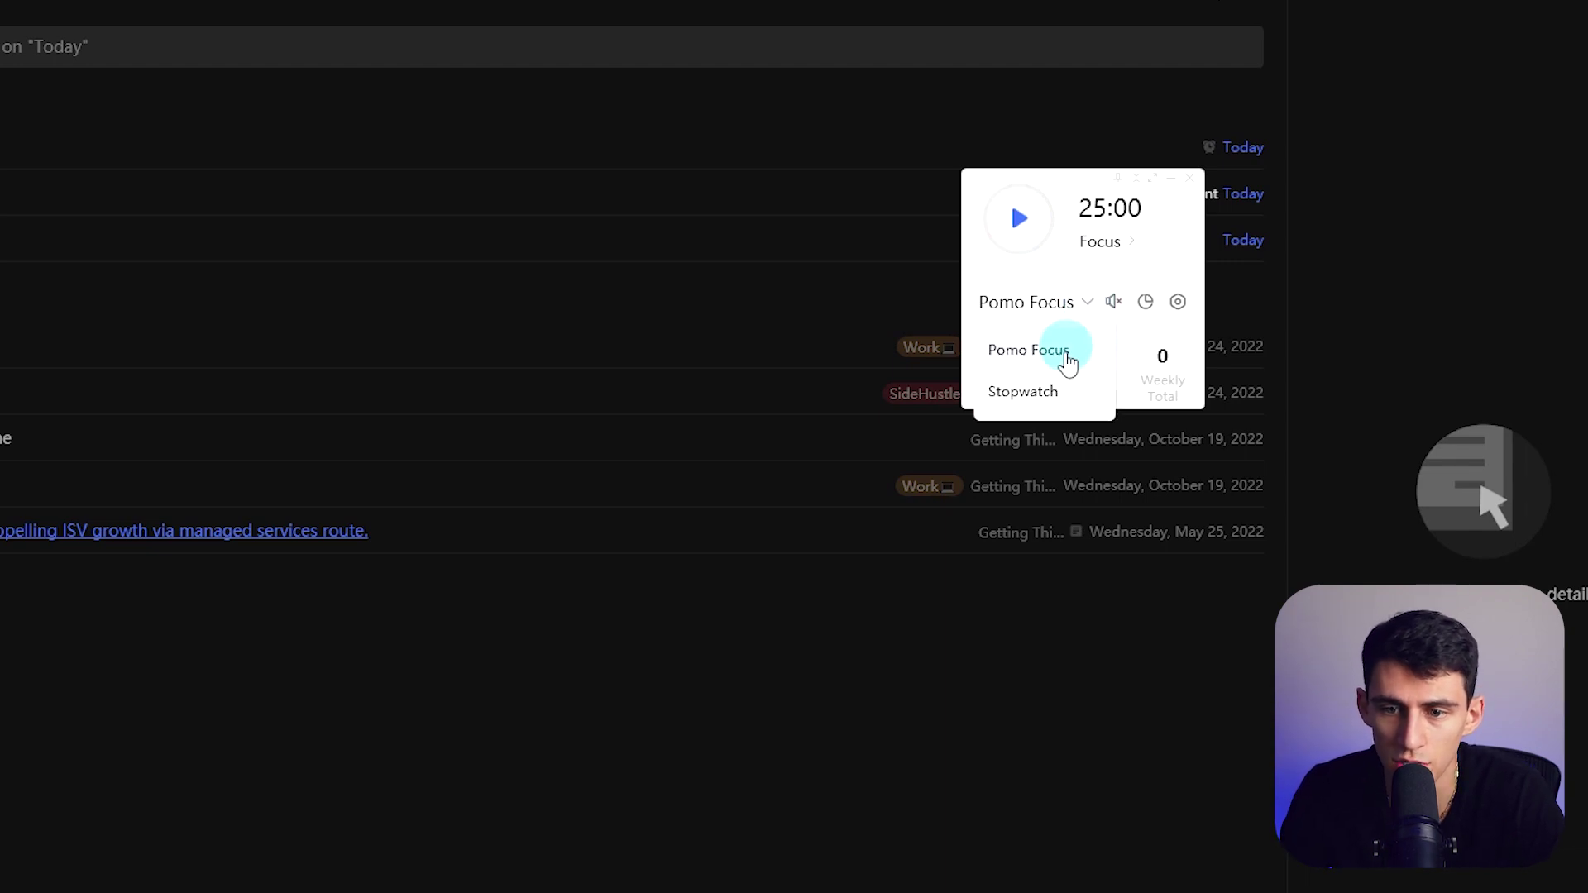
left_click(1114, 302)
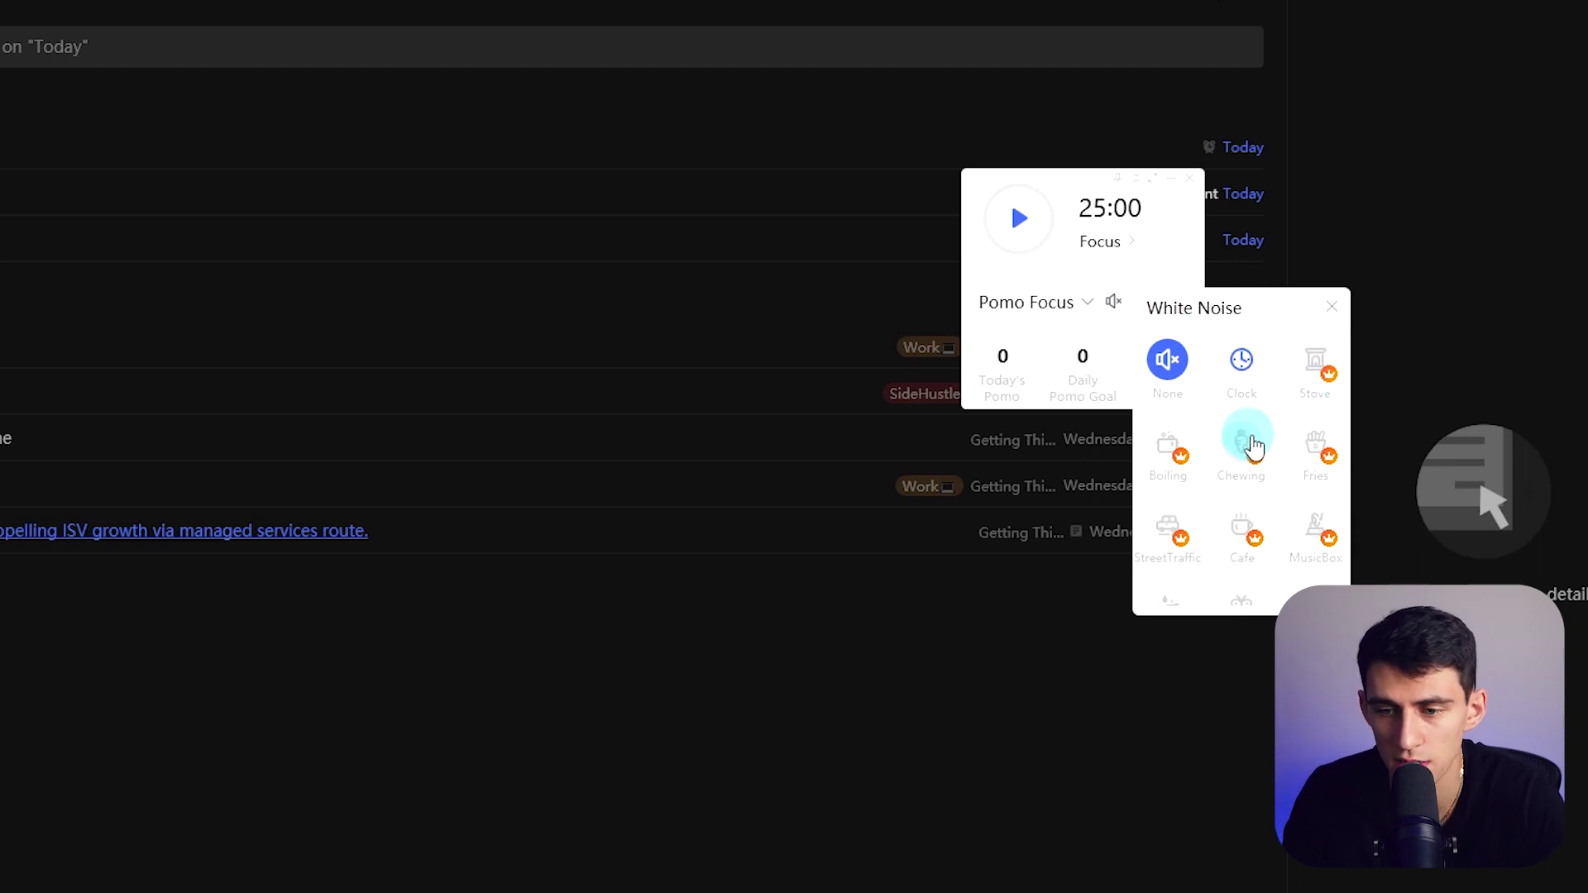
scroll(1250, 446, "down", 2)
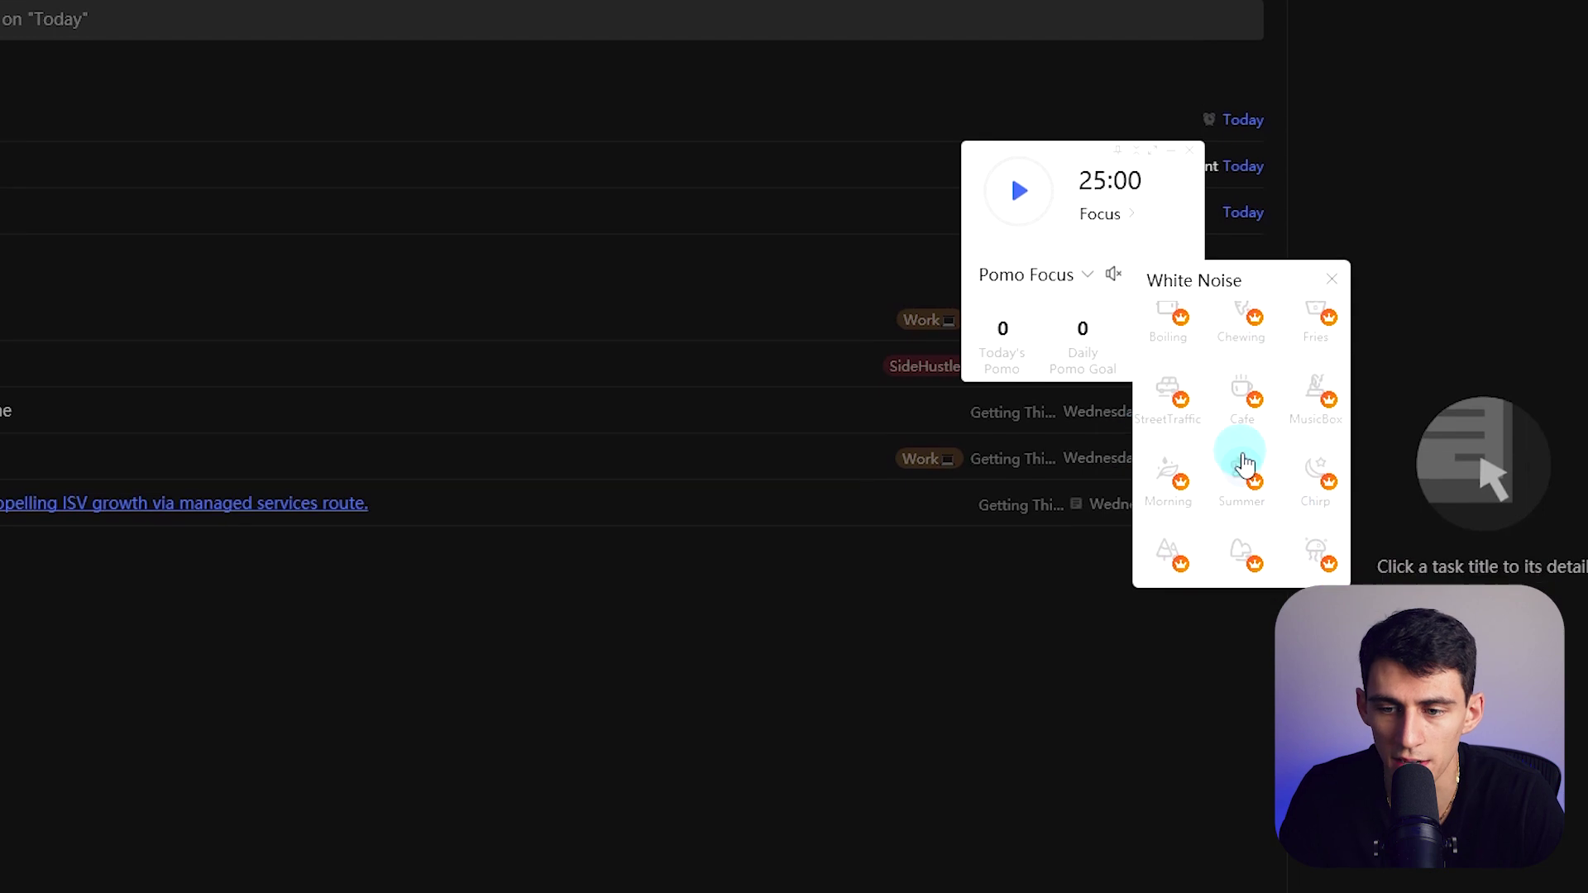
scroll(1236, 509, "down", 1)
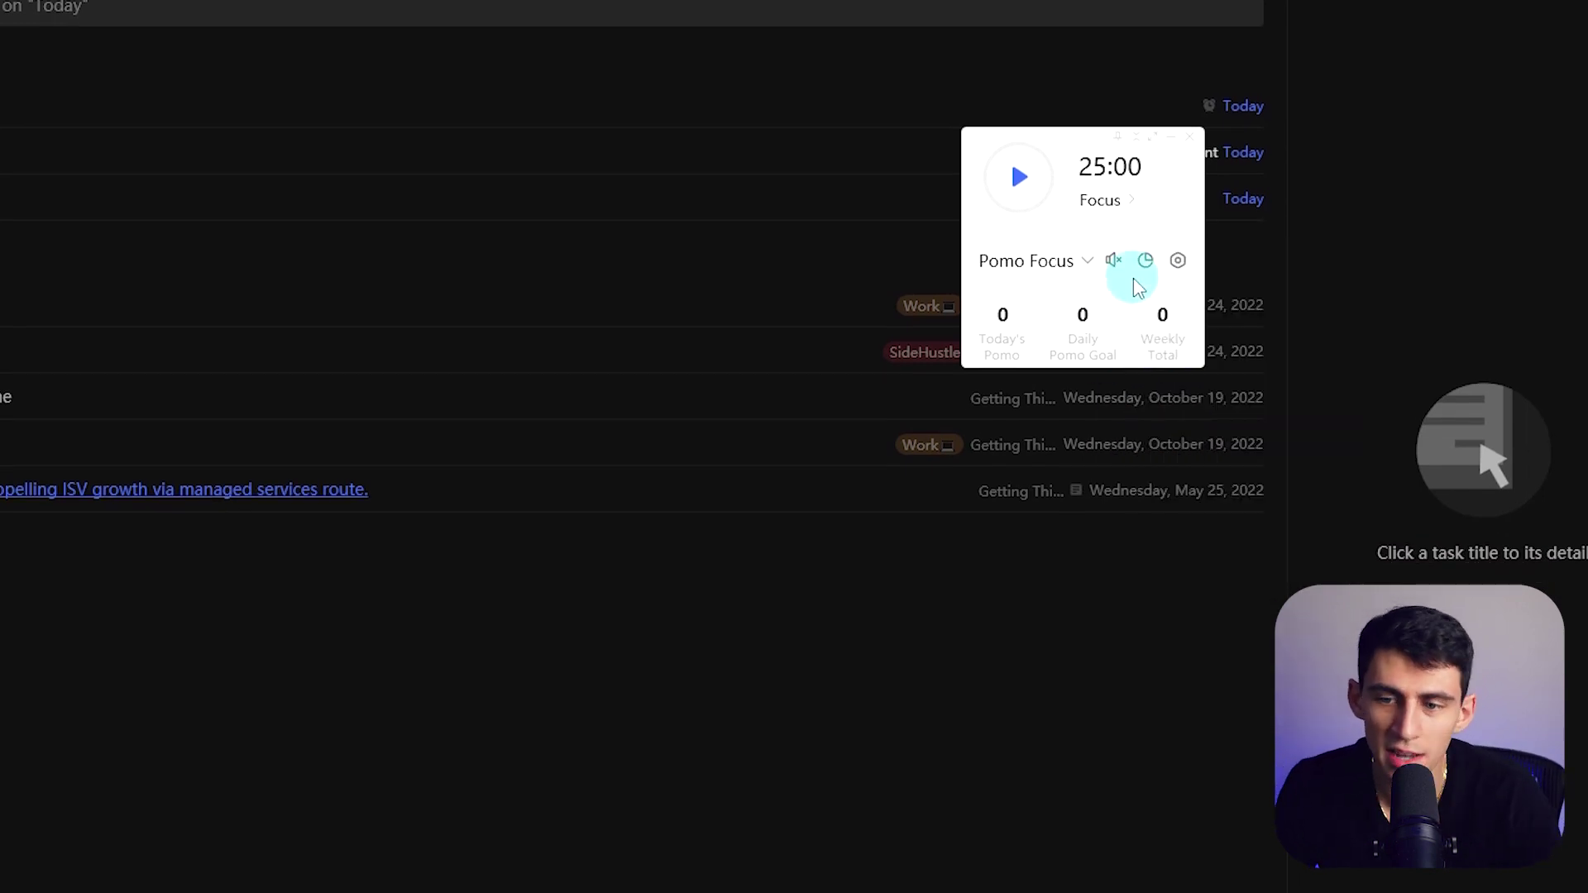
Set the focus window's theme to Dark in the focus timer settings
left_click(1177, 261)
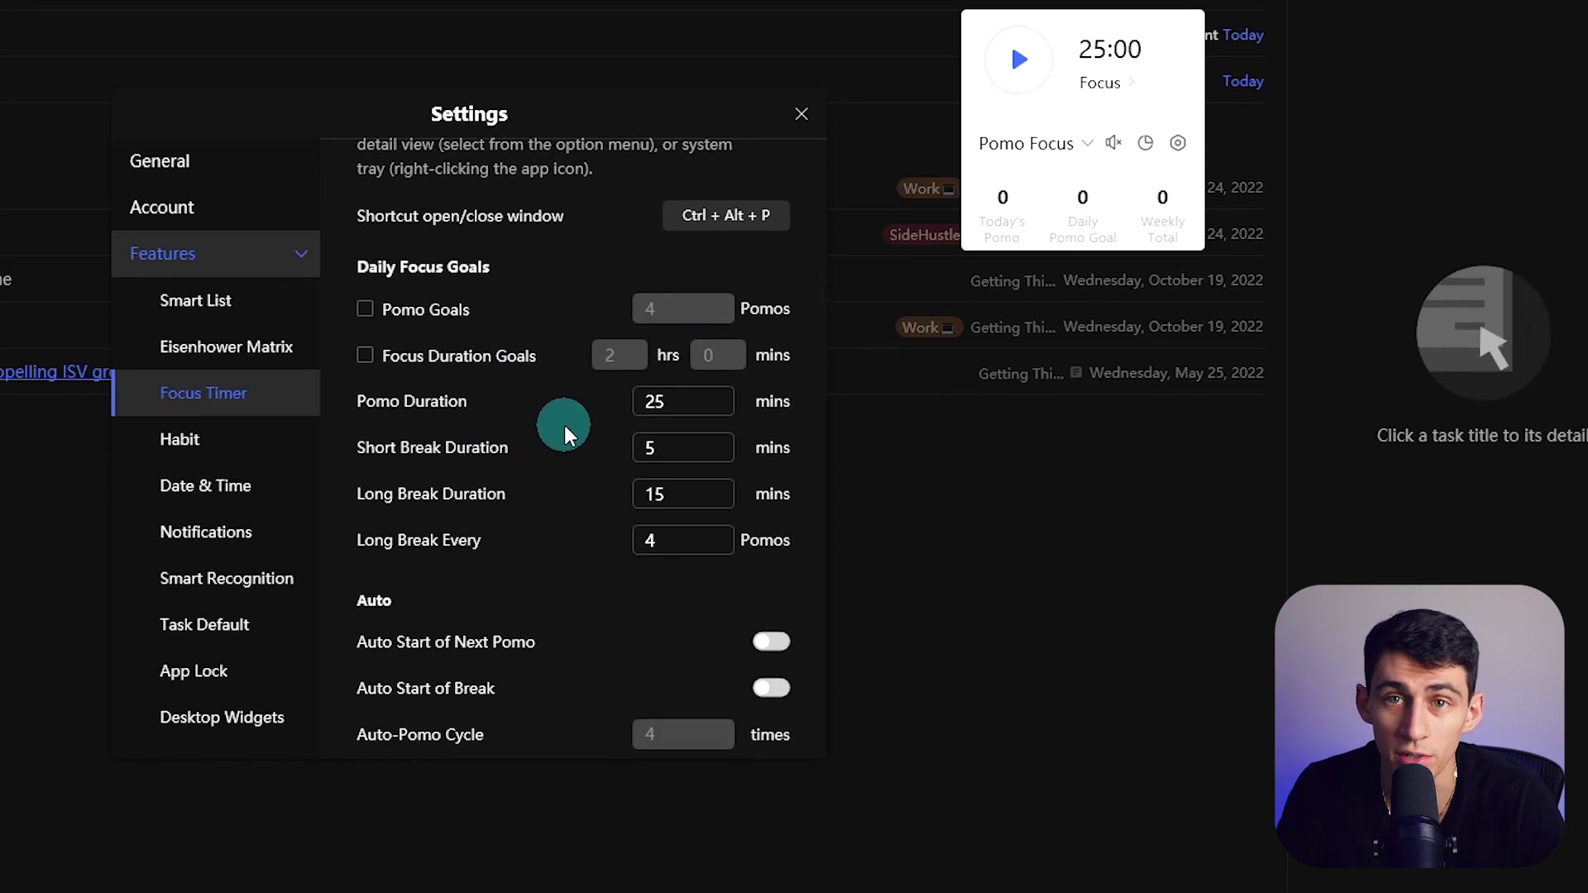
scroll(568, 425, "down", 1)
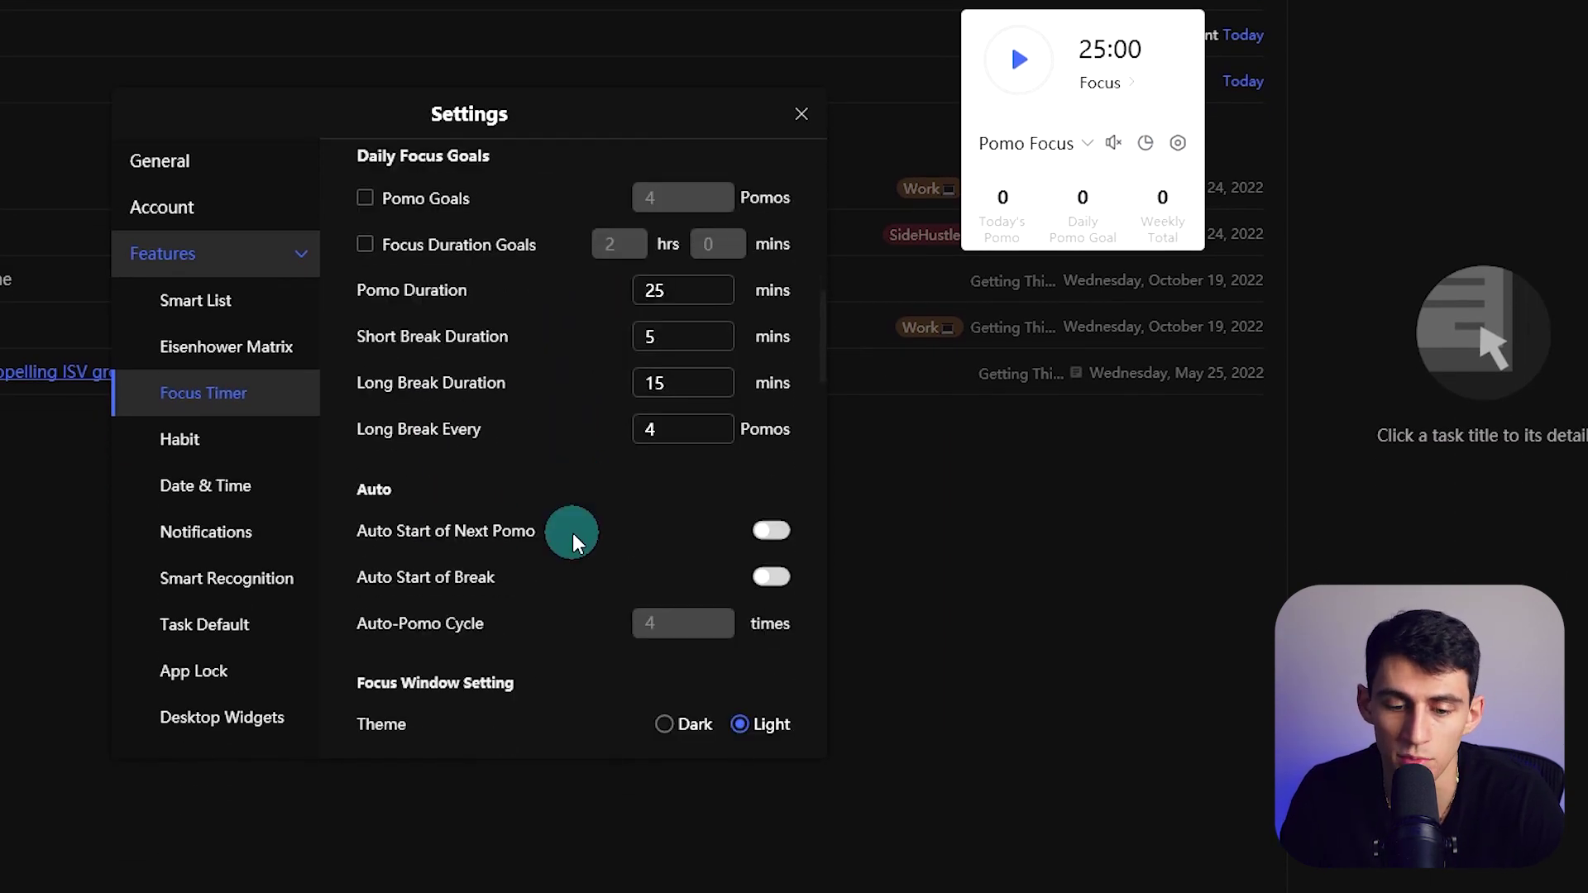
left_click(673, 723)
scroll(496, 678, "down", 2)
scroll(203, 649, "down", 2)
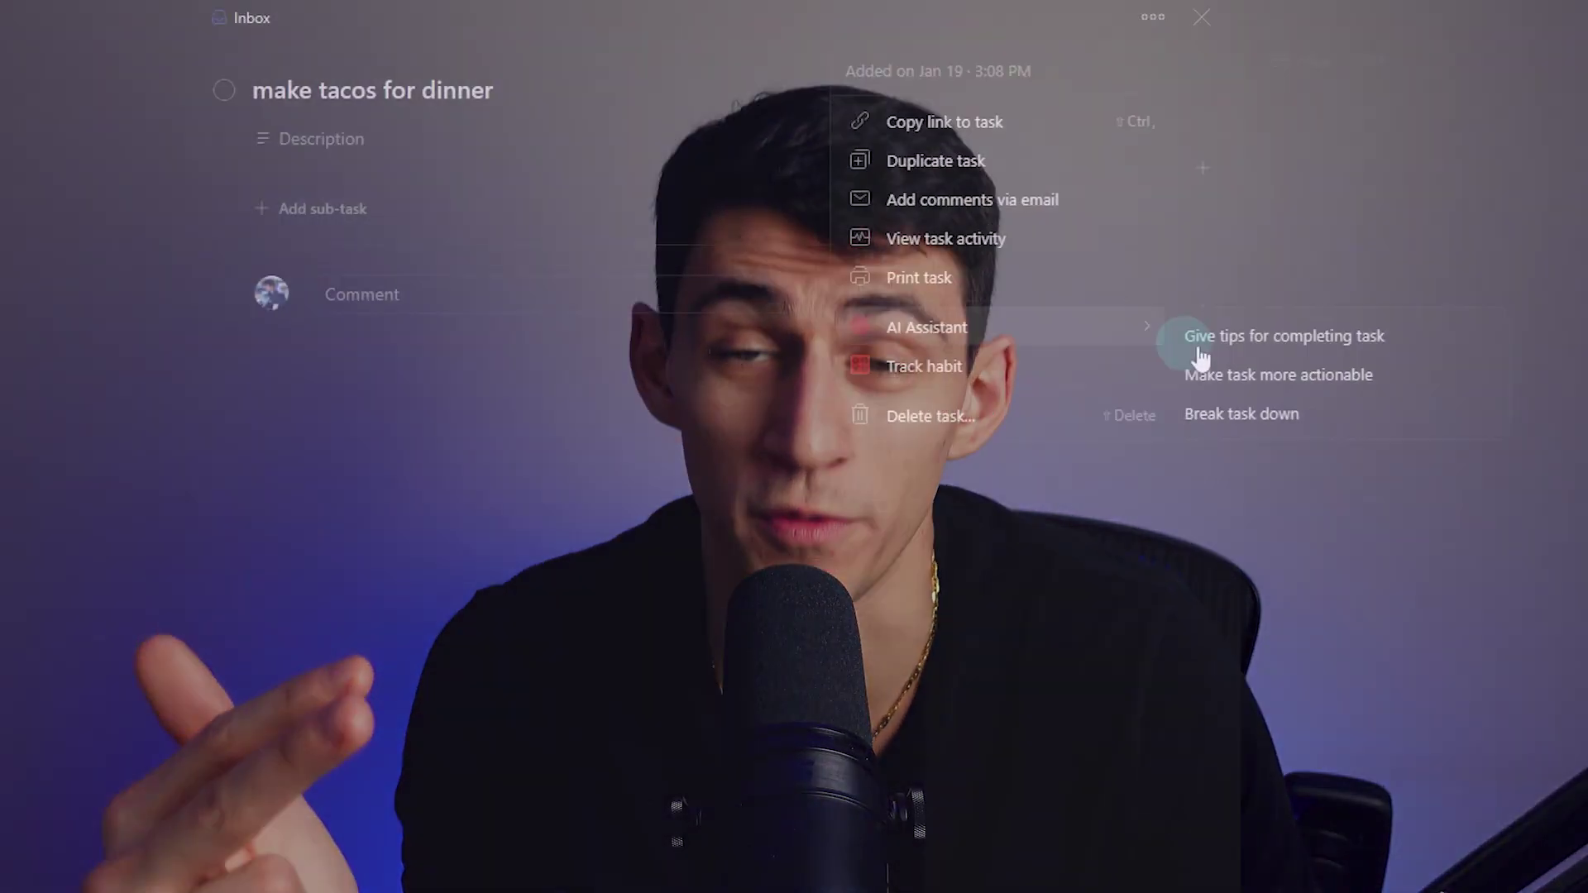
Ask Todoist's AI Assistant for tips on completing the 'make tacos for dinner' task
left_click(1306, 337)
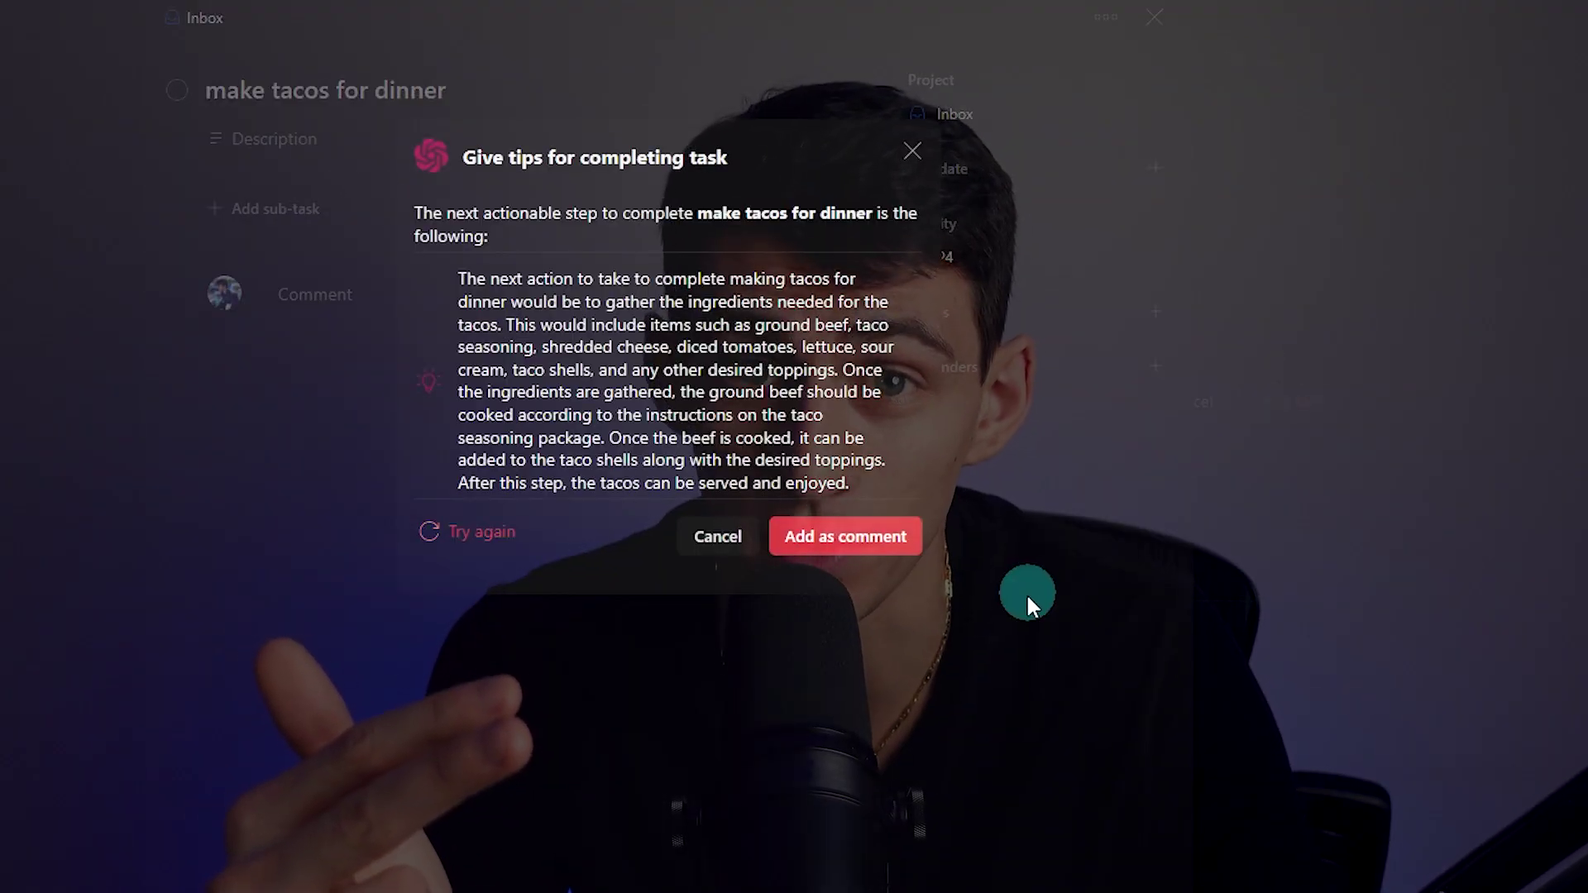